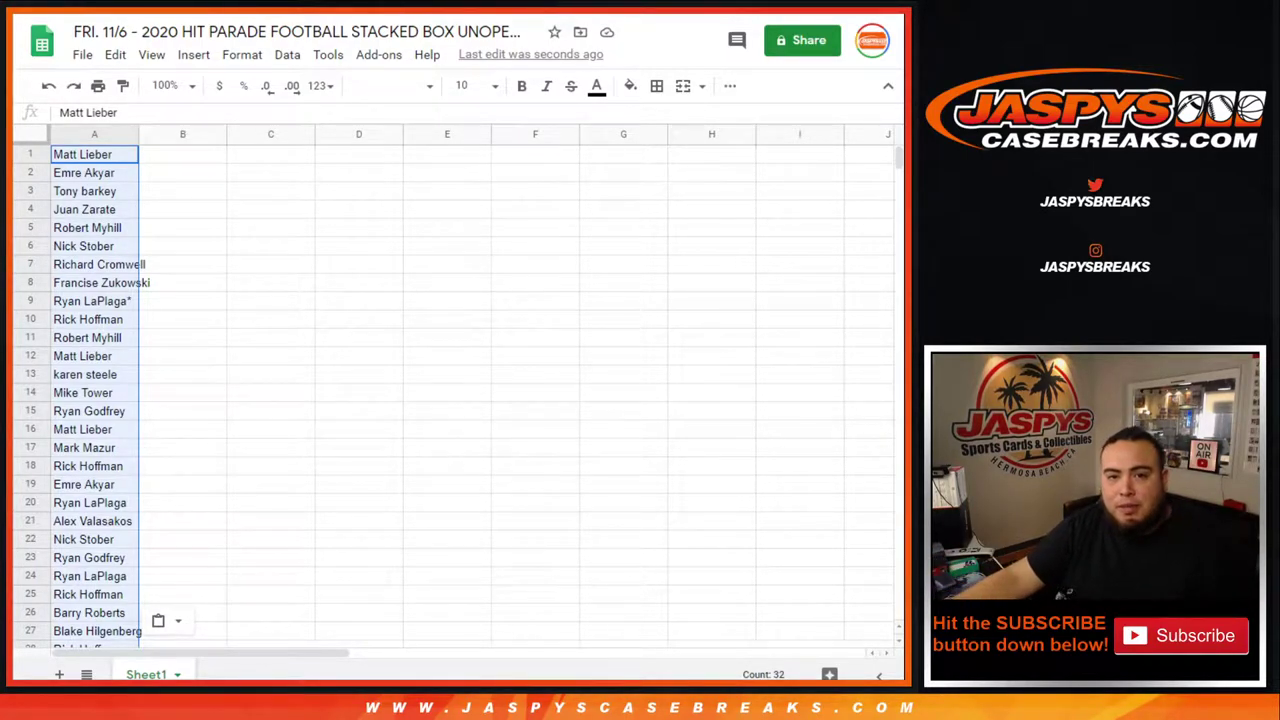
# - Switch to the RANDOM.ORG List Randomizer holding the NFL teams and shuffle the team list four times
pyautogui.hotkey('ctrl', 'Tab')
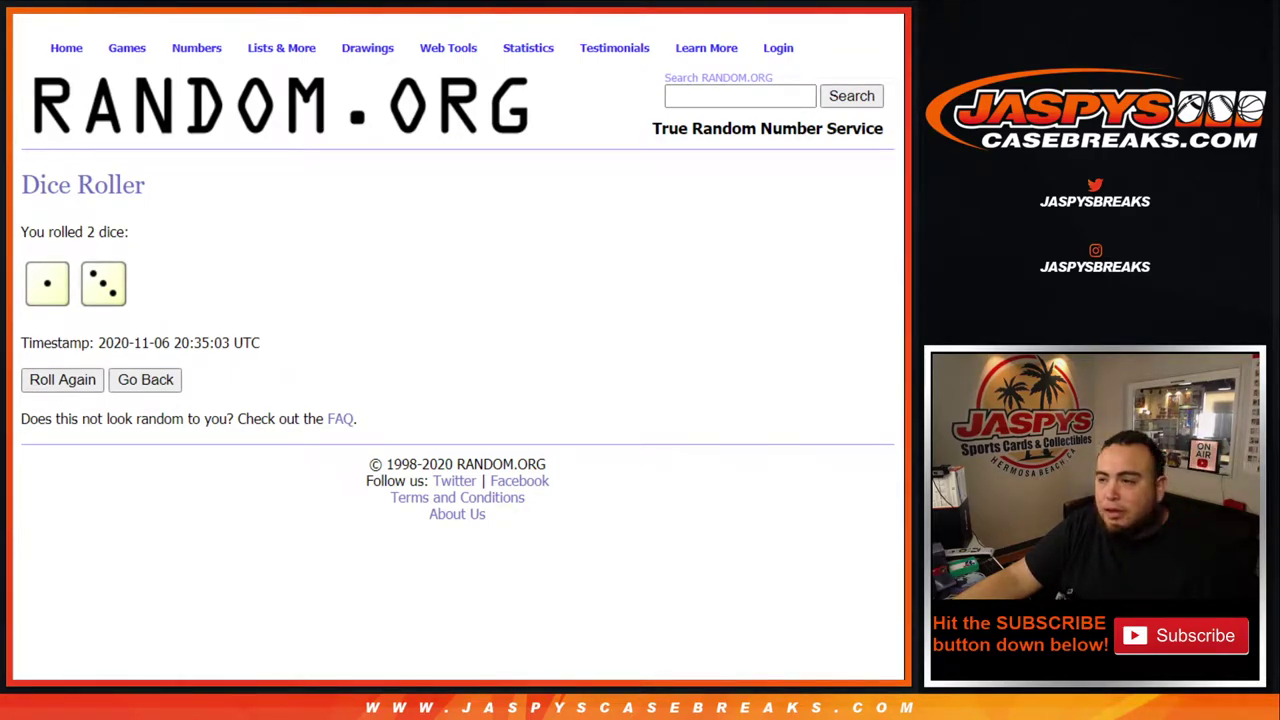
pyautogui.hotkey('ctrl', 'Tab')
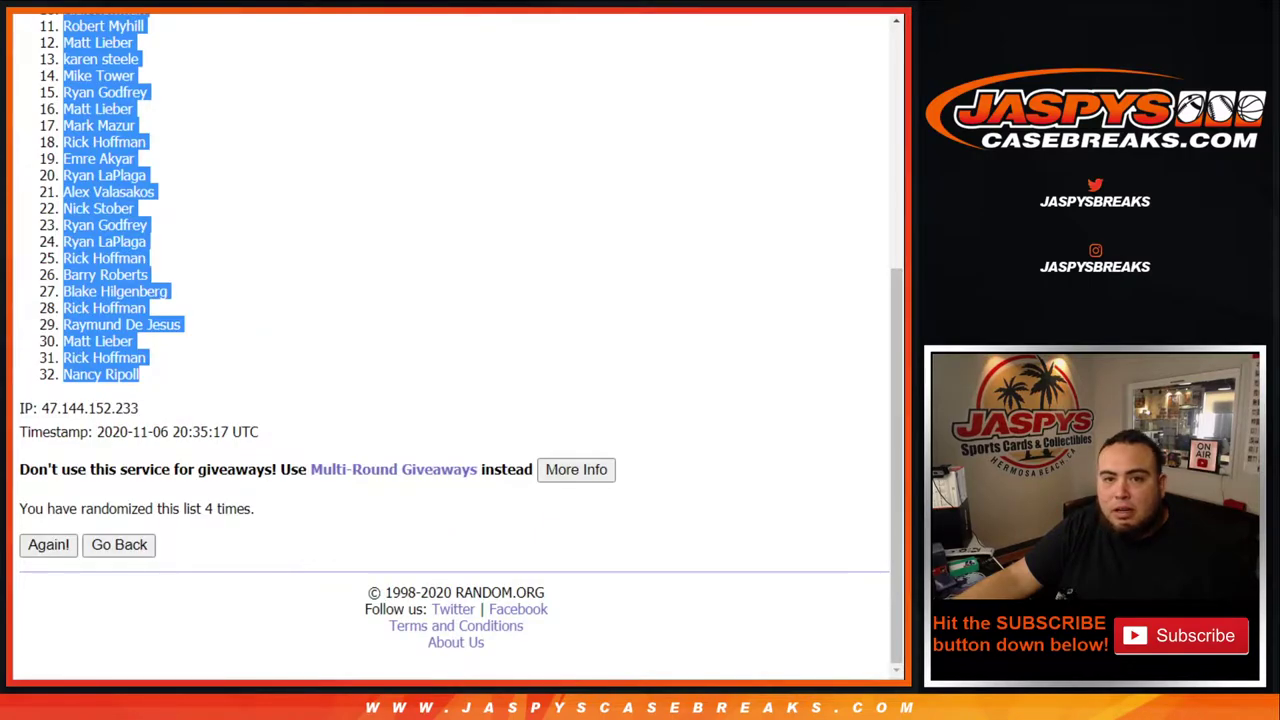
pyautogui.hotkey('alt', 'Left')
pyautogui.scroll(-2, 190, 291)
pyautogui.click(55, 545)
pyautogui.scroll(-3, 55, 553)
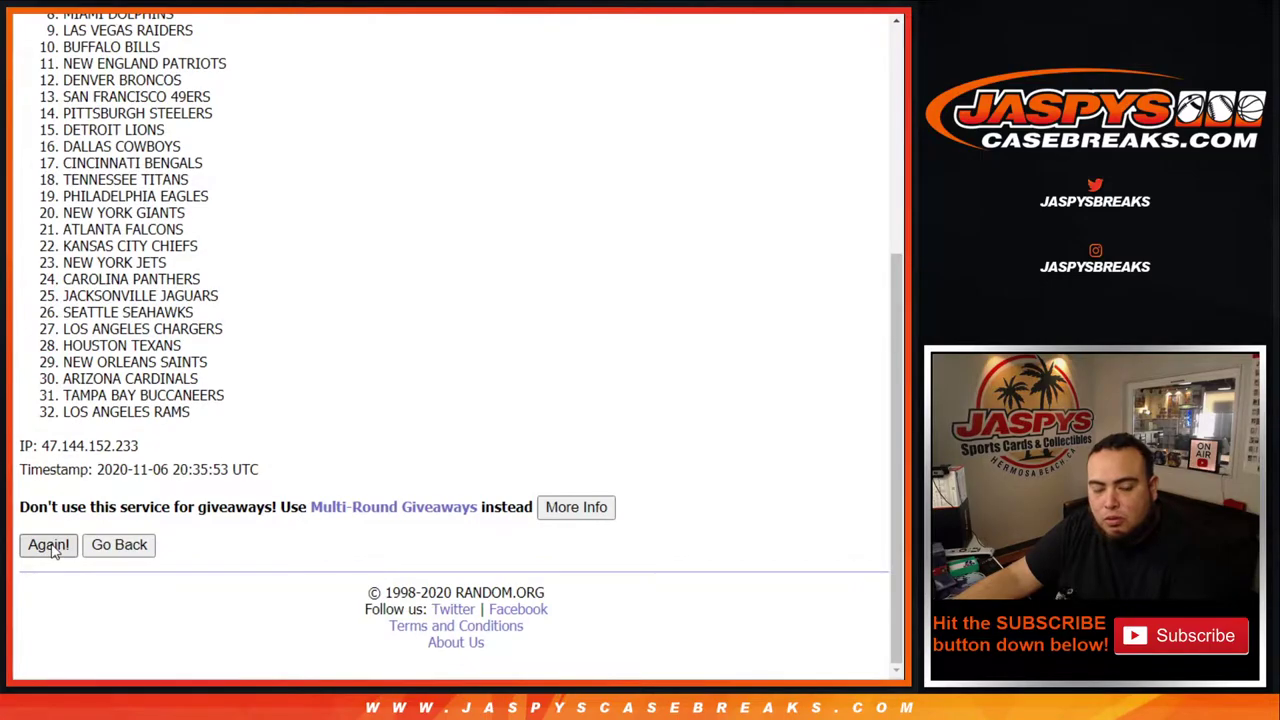
pyautogui.click(50, 545)
pyautogui.scroll(-3, 55, 553)
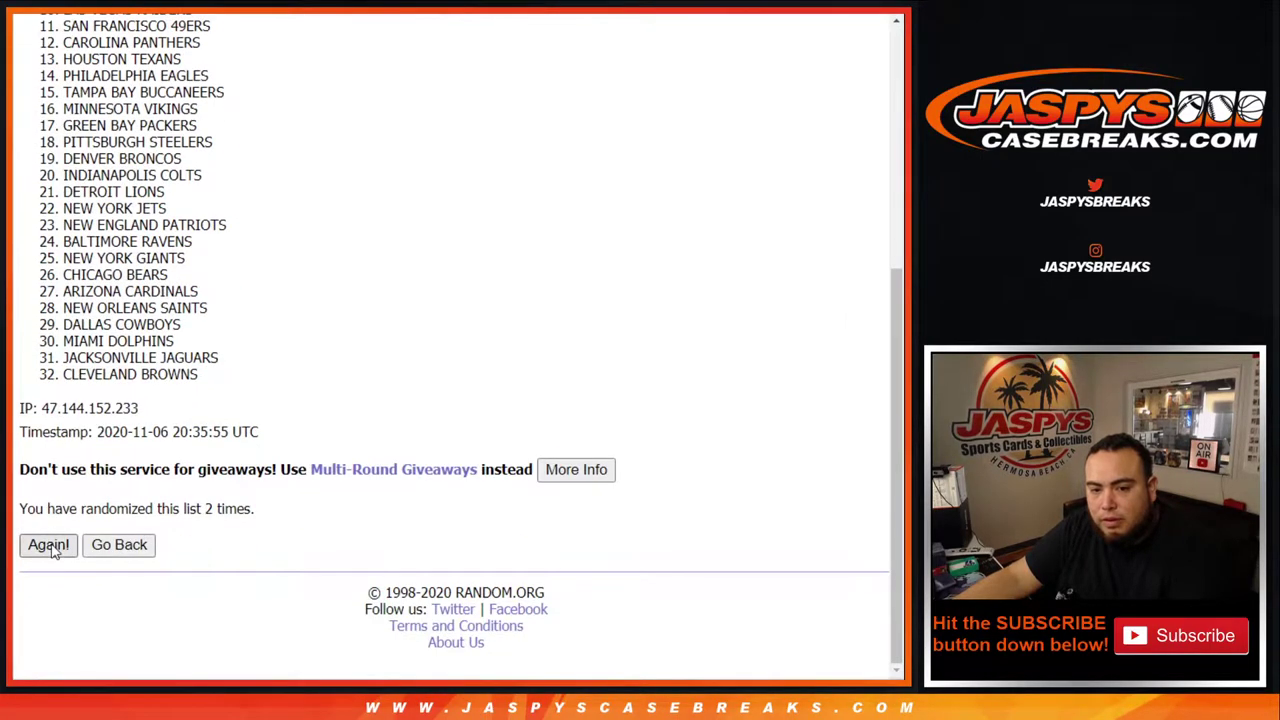
pyautogui.click(50, 545)
pyautogui.click(50, 545)
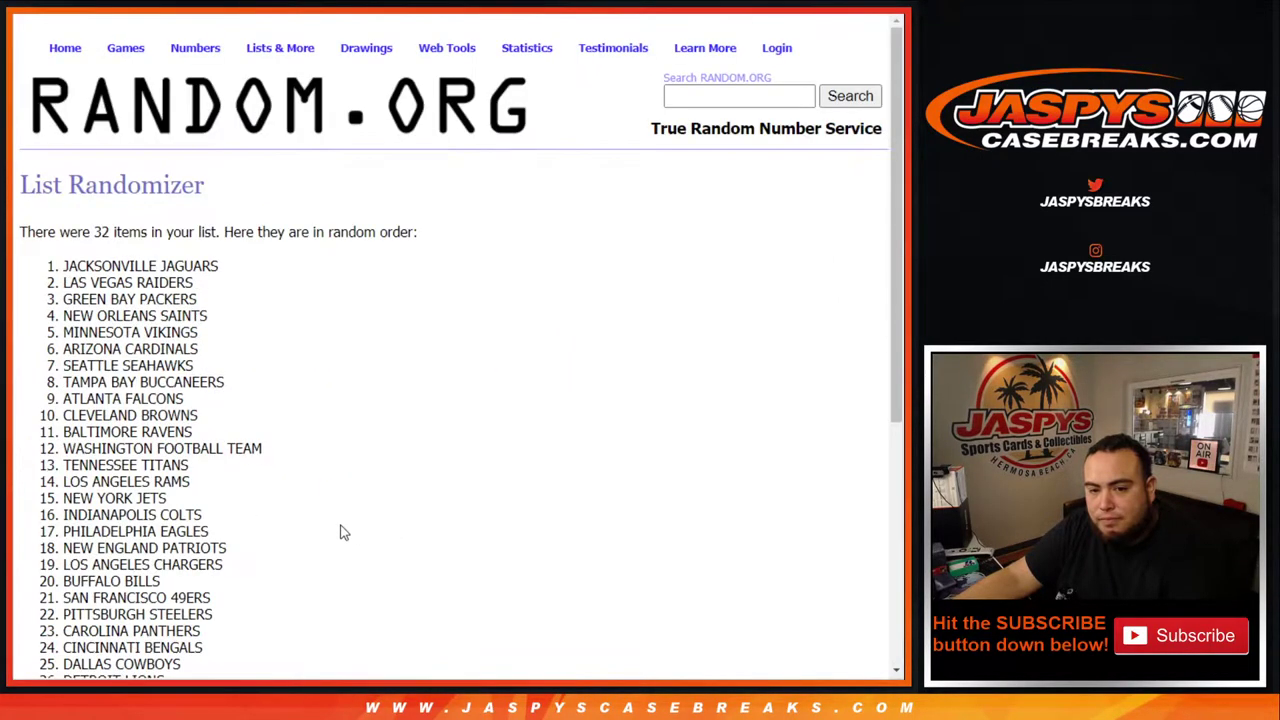
pyautogui.scroll(-3, 358, 527)
pyautogui.moveTo(197, 510); pyautogui.dragTo(290, 514)
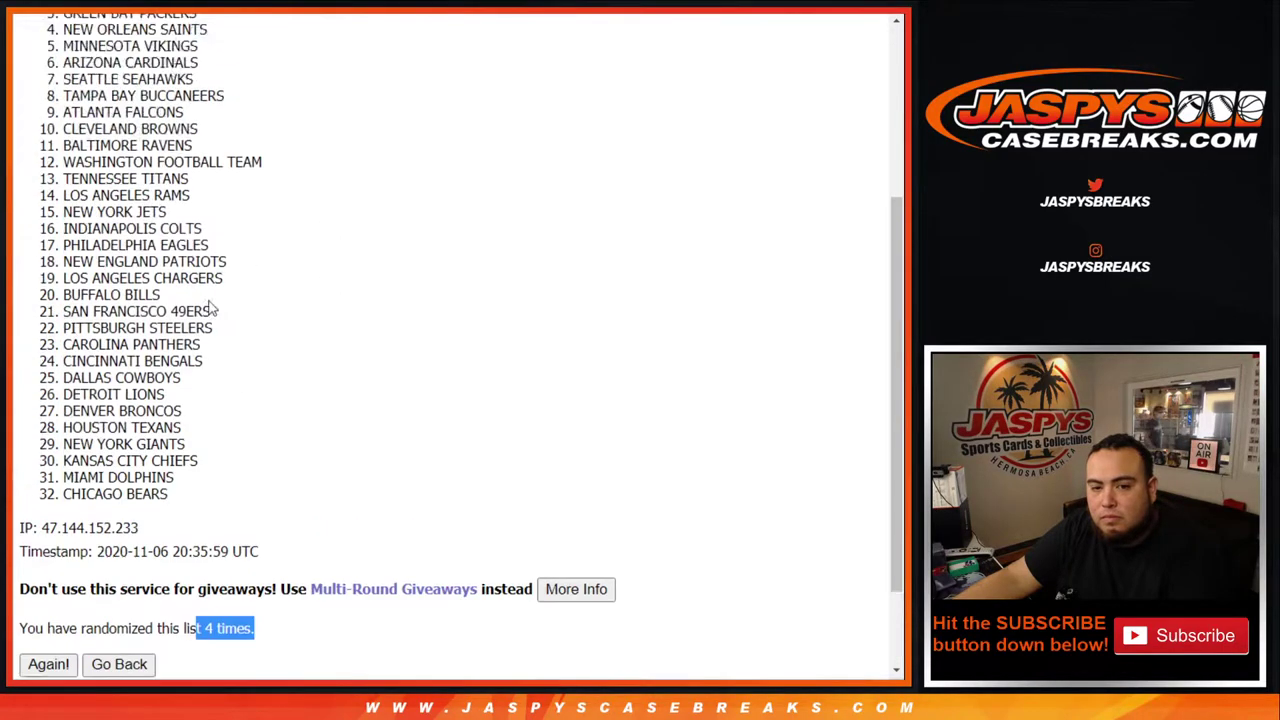
# - Copy the 32 shuffled team names and paste them into the Google Sheets spreadsheet starting at cell B1
pyautogui.scroll(3, 34, 257)
pyautogui.moveTo(34, 260); pyautogui.dragTo(246, 436)
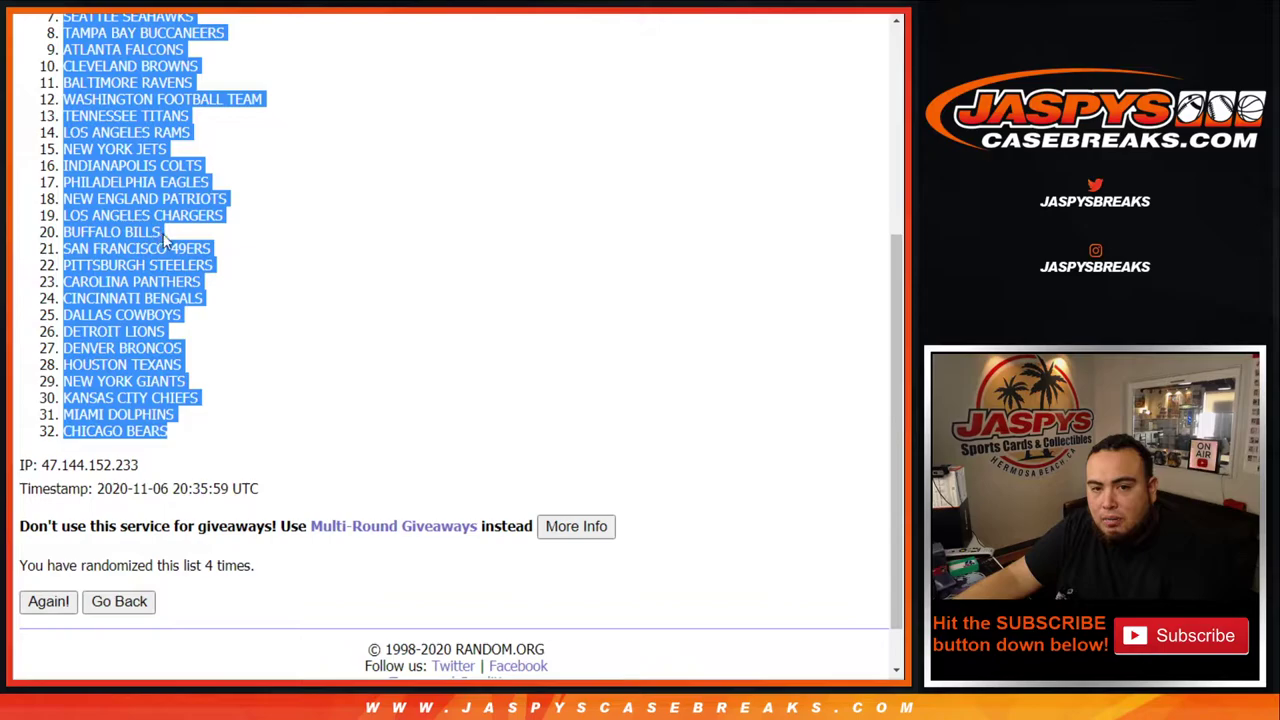
pyautogui.hotkey('ctrl', 'Tab')
pyautogui.click(190, 160)
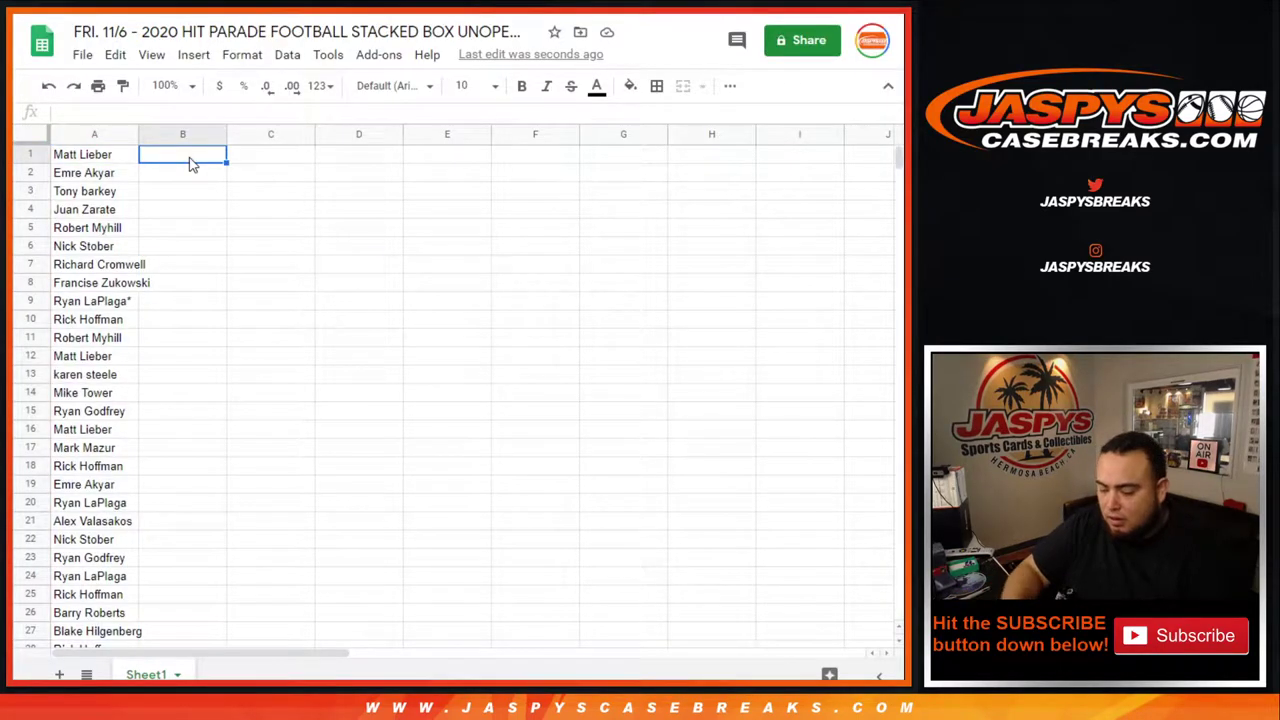
pyautogui.hotkey('ctrl', 'v')
# - Set the whole sheet's font size to 14 and fit the widths of columns A and B to their contents
pyautogui.click(32, 135)
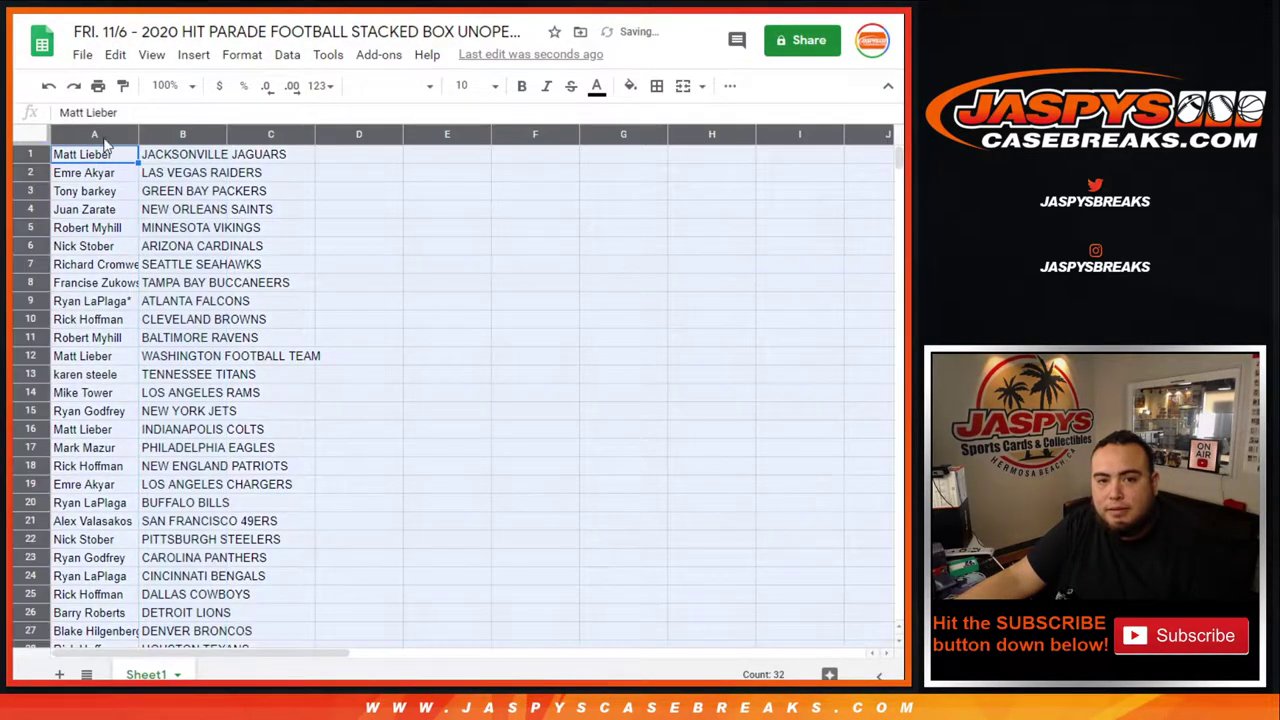
pyautogui.click(476, 87)
pyautogui.click(466, 329)
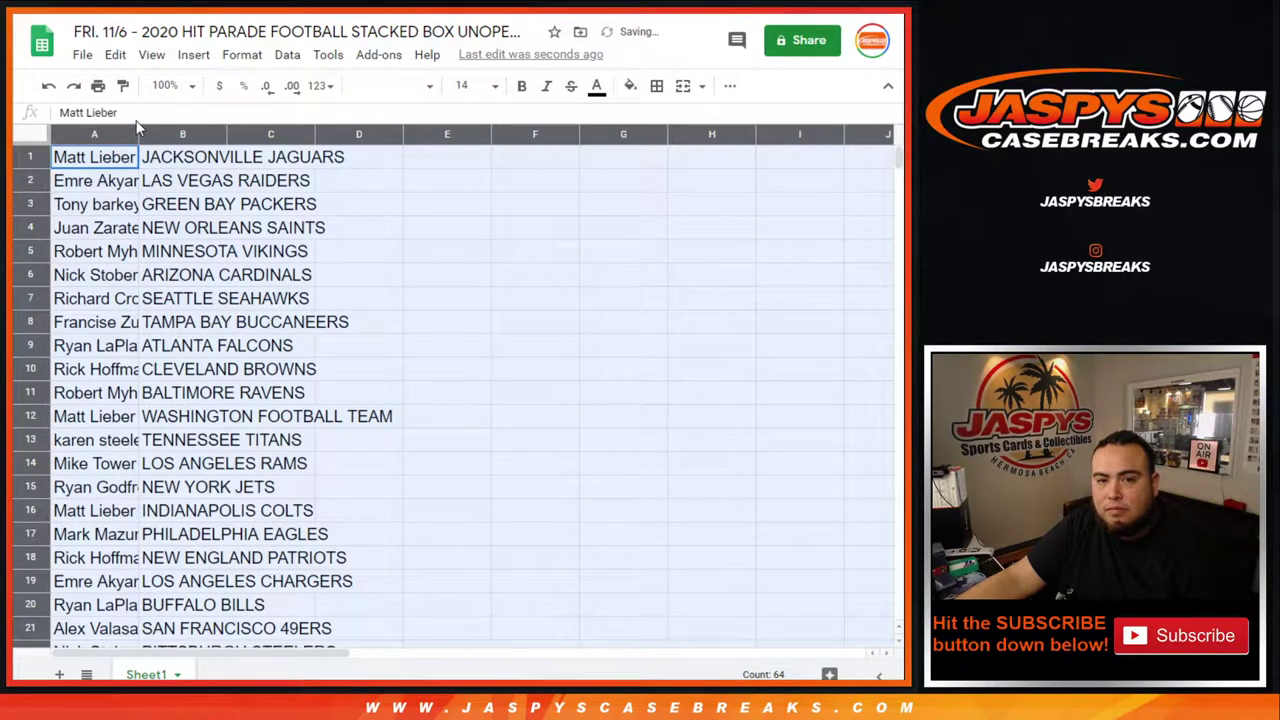
pyautogui.doubleClick(136, 131)
# - Go through rows 1 to 32 one at a time, highlighting each row to read the participant and the paired team
pyautogui.click(30, 157)
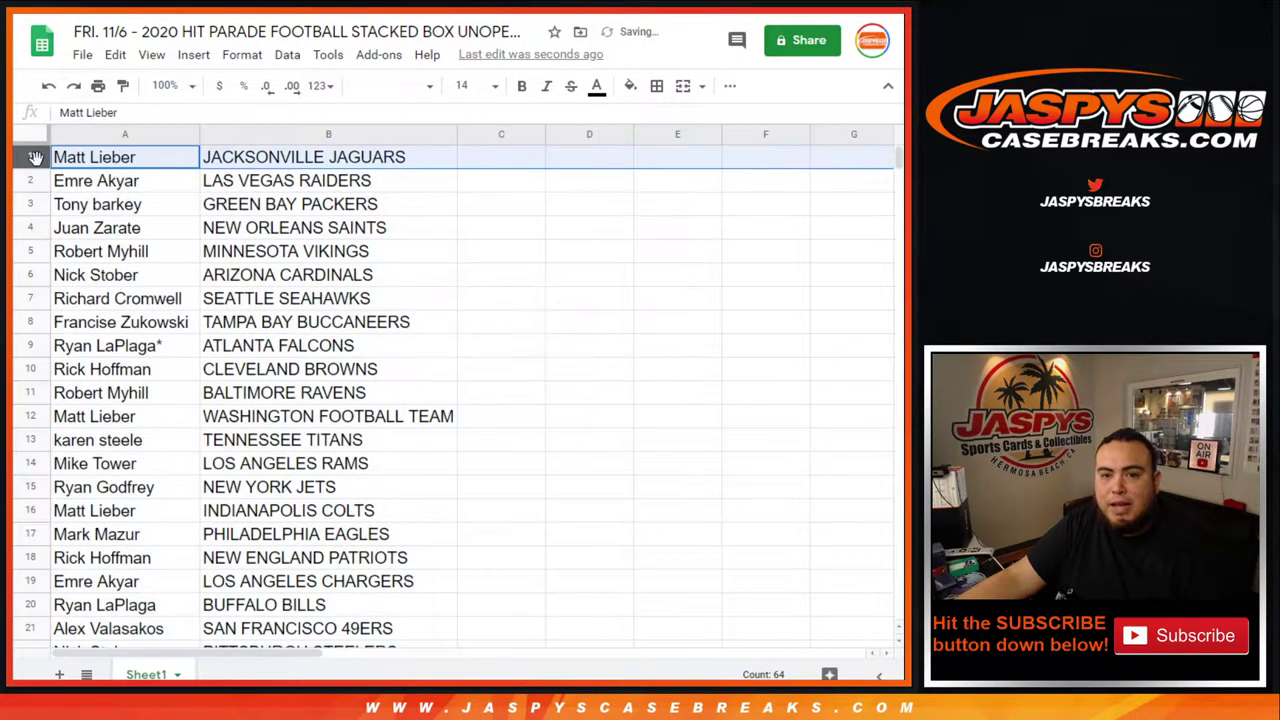
pyautogui.click(30, 181)
pyautogui.click(32, 205)
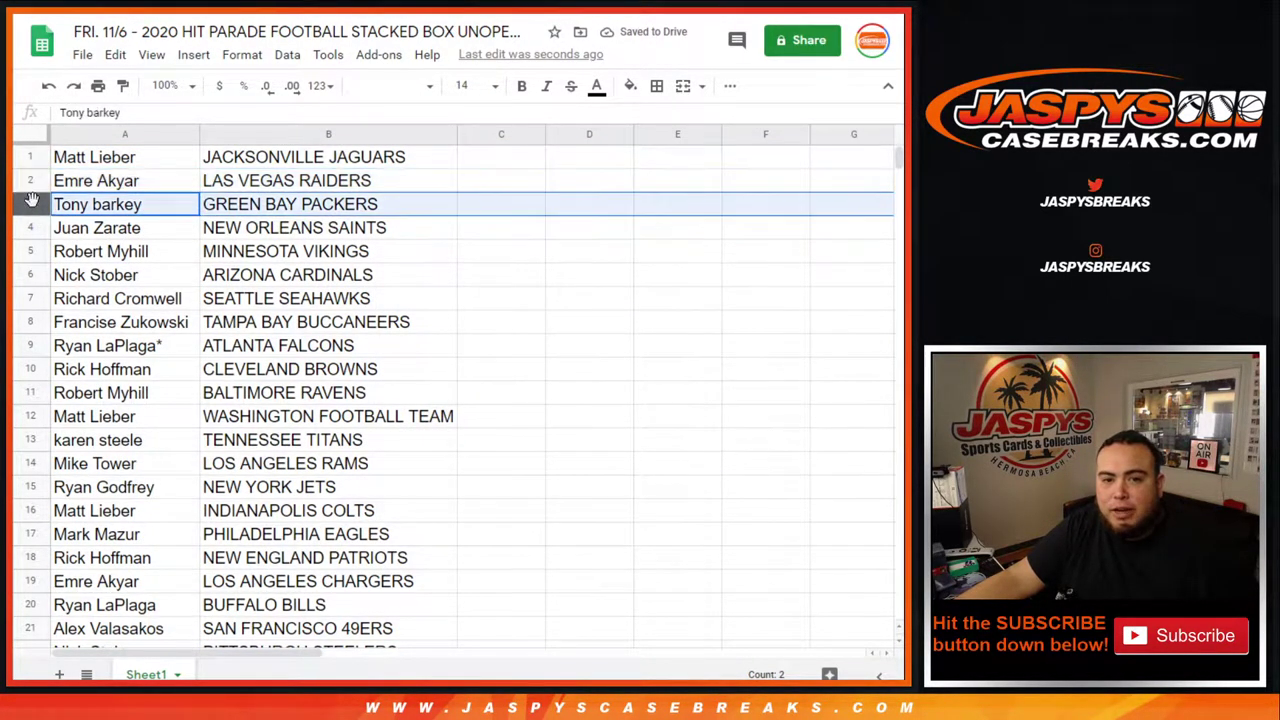
pyautogui.click(31, 228)
pyautogui.click(31, 252)
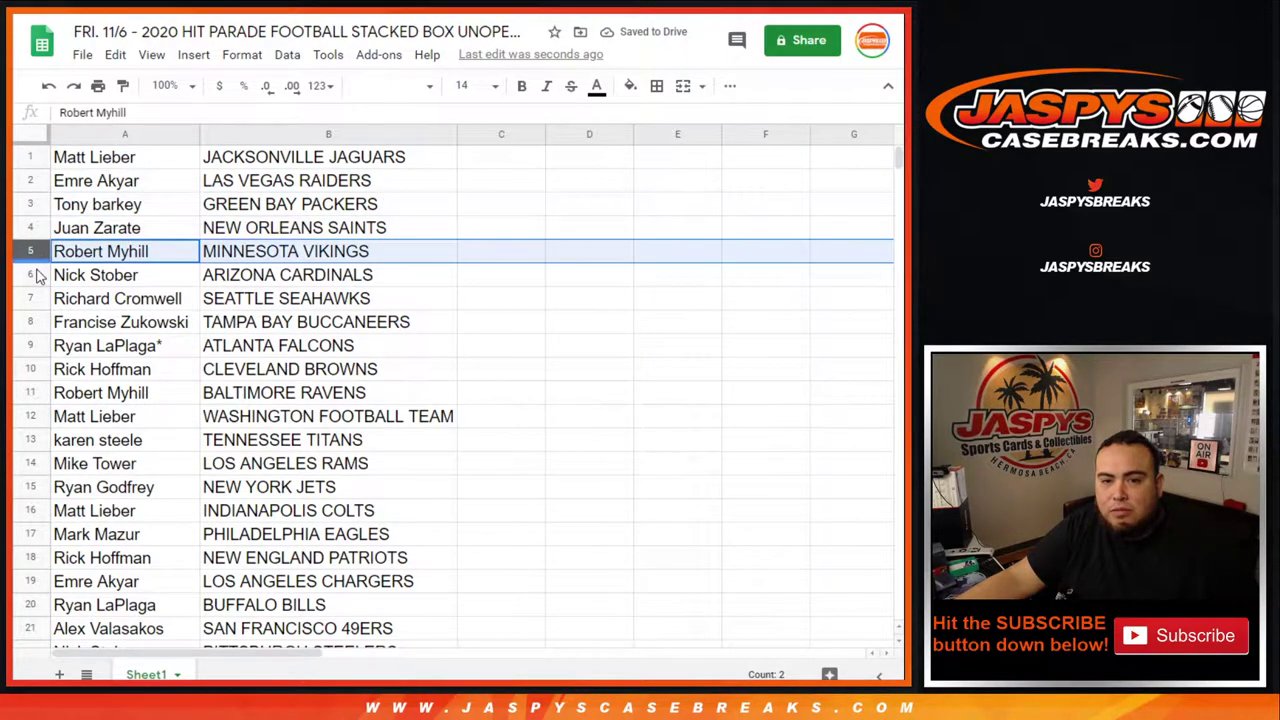
pyautogui.click(31, 275)
pyautogui.click(31, 299)
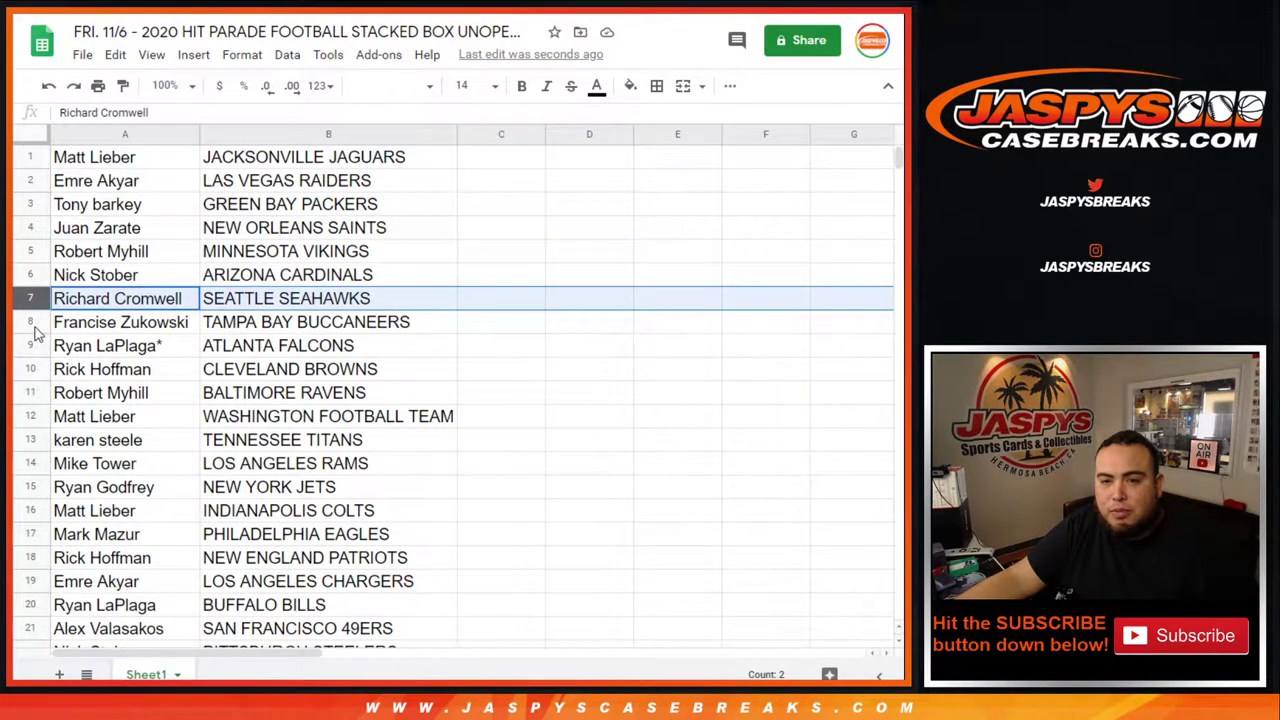
pyautogui.click(31, 322)
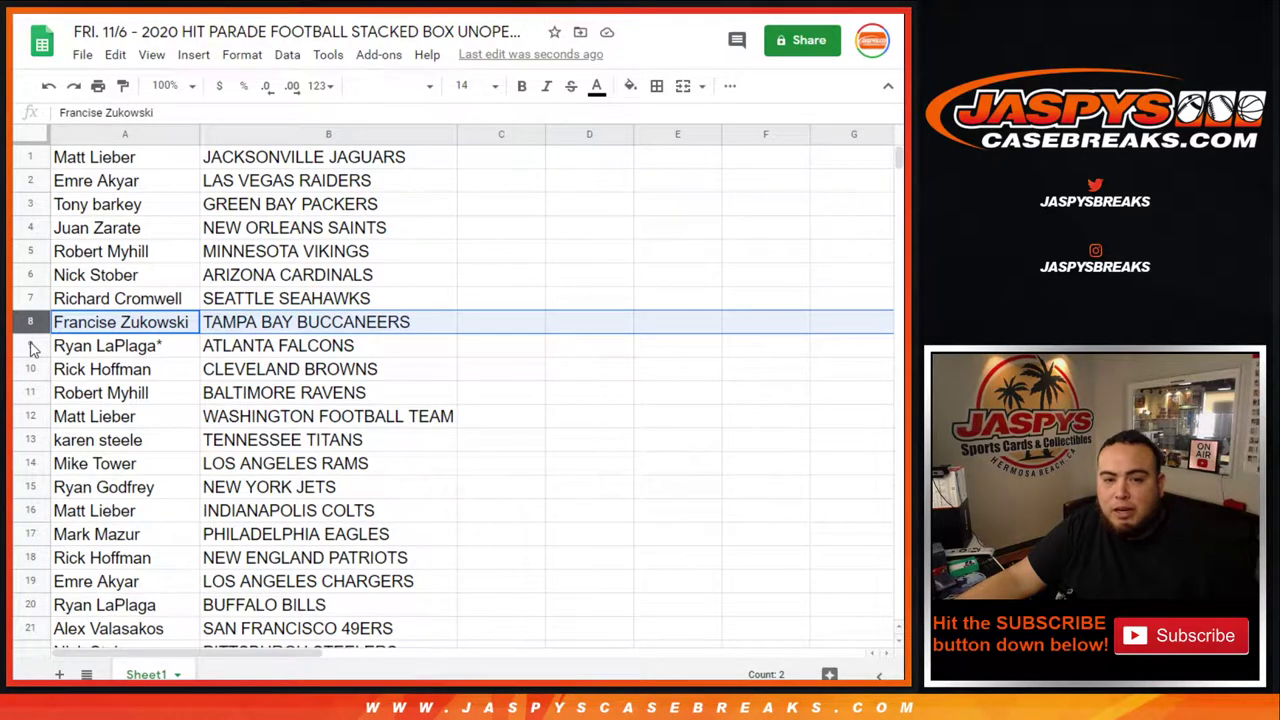
pyautogui.click(31, 346)
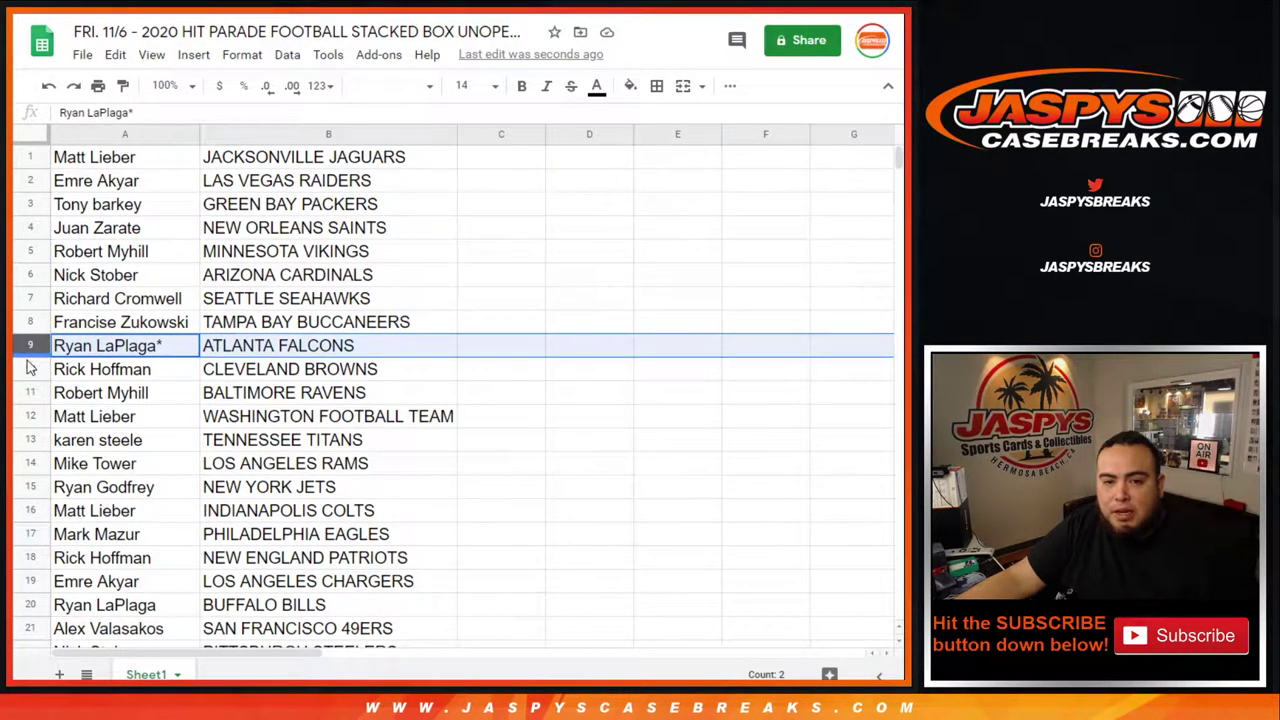
pyautogui.click(31, 369)
pyautogui.click(31, 393)
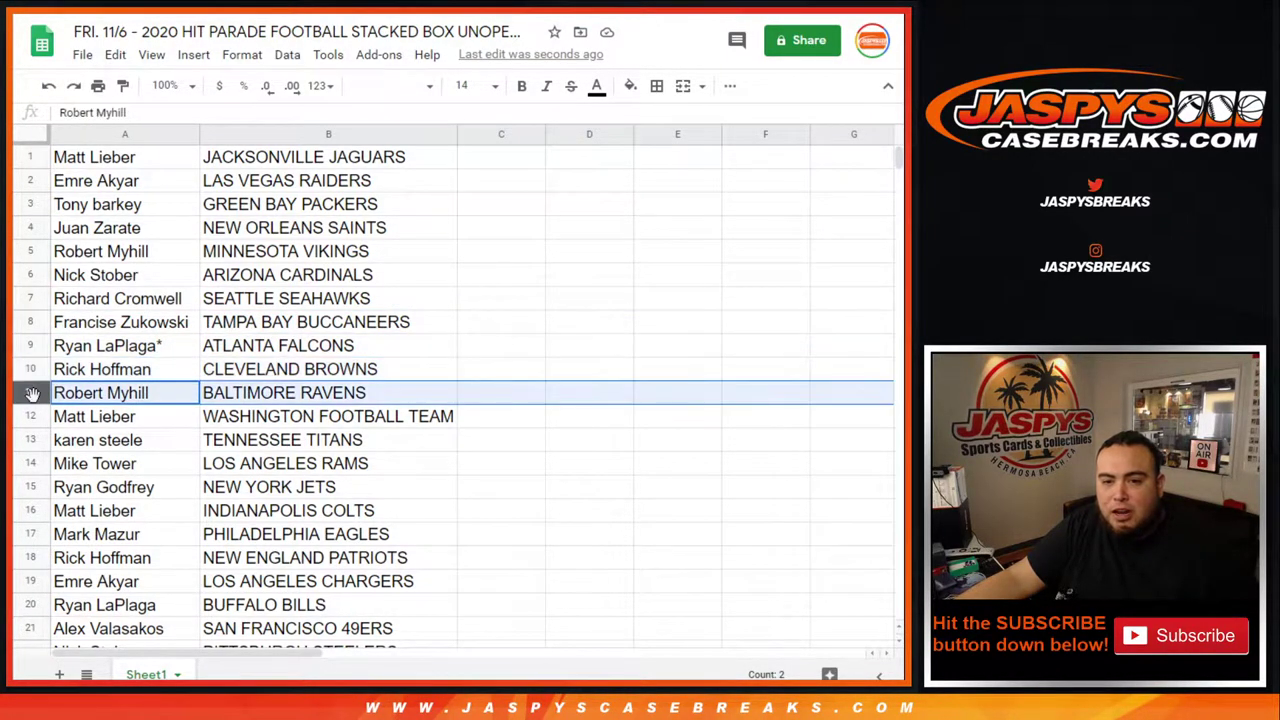
pyautogui.scroll(-3, 277, 356)
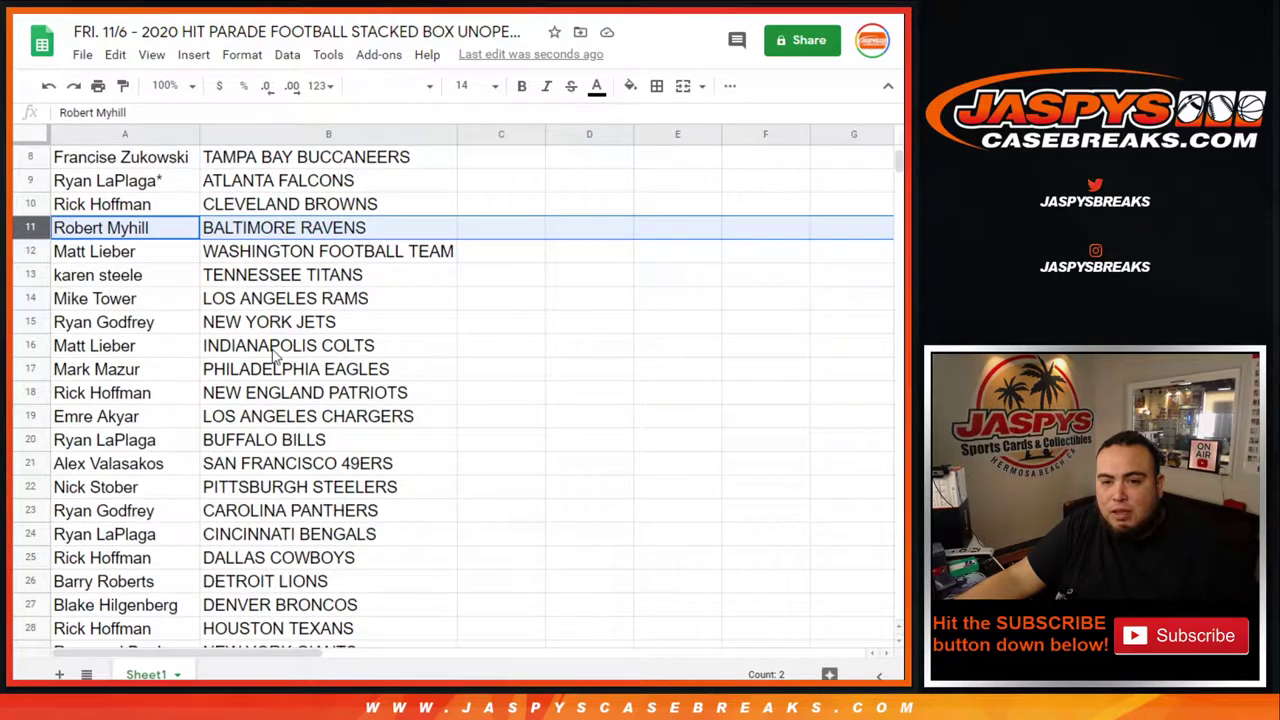
pyautogui.click(32, 251)
pyautogui.click(35, 274)
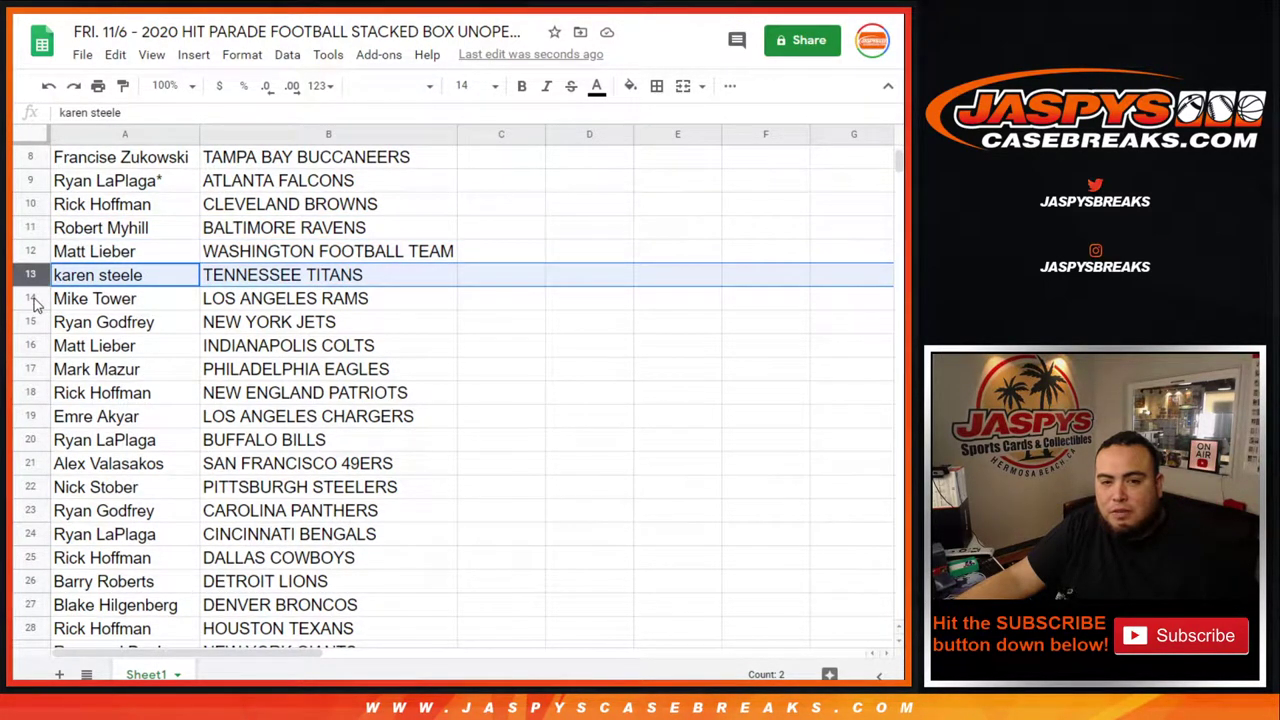
pyautogui.click(32, 298)
pyautogui.click(33, 322)
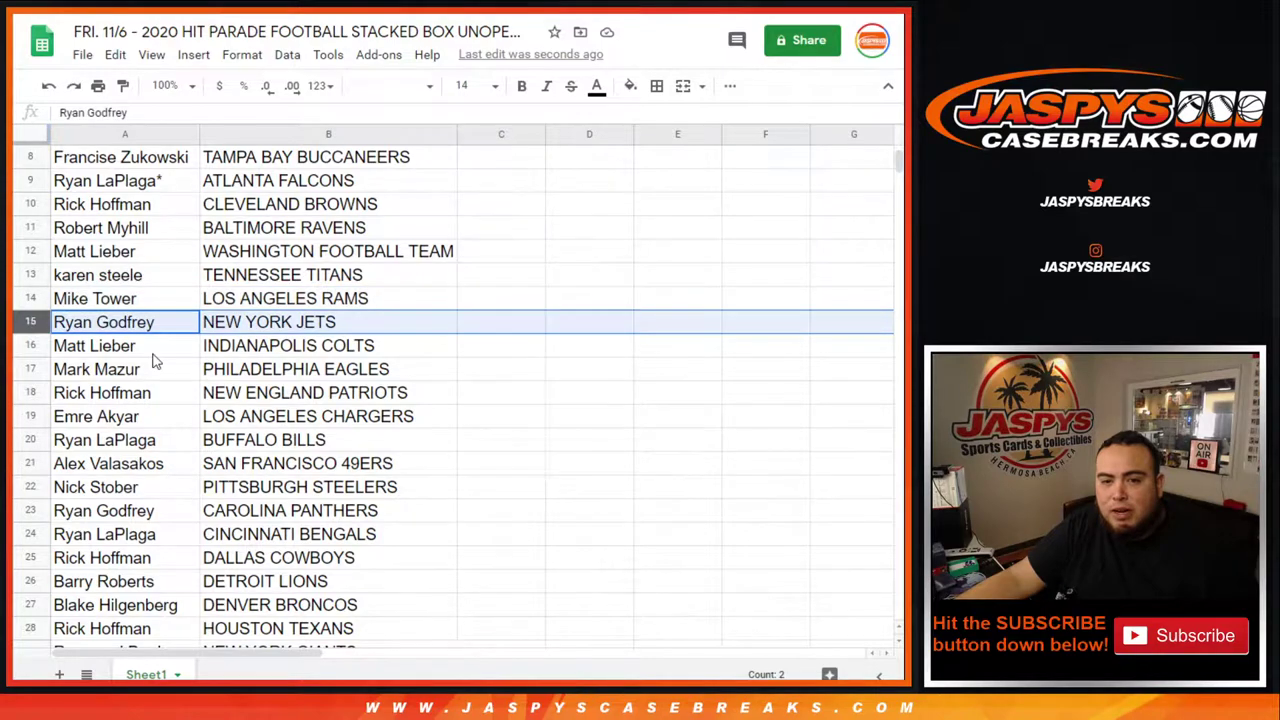
pyautogui.scroll(-1, 152, 363)
pyautogui.scroll(-1, 155, 361)
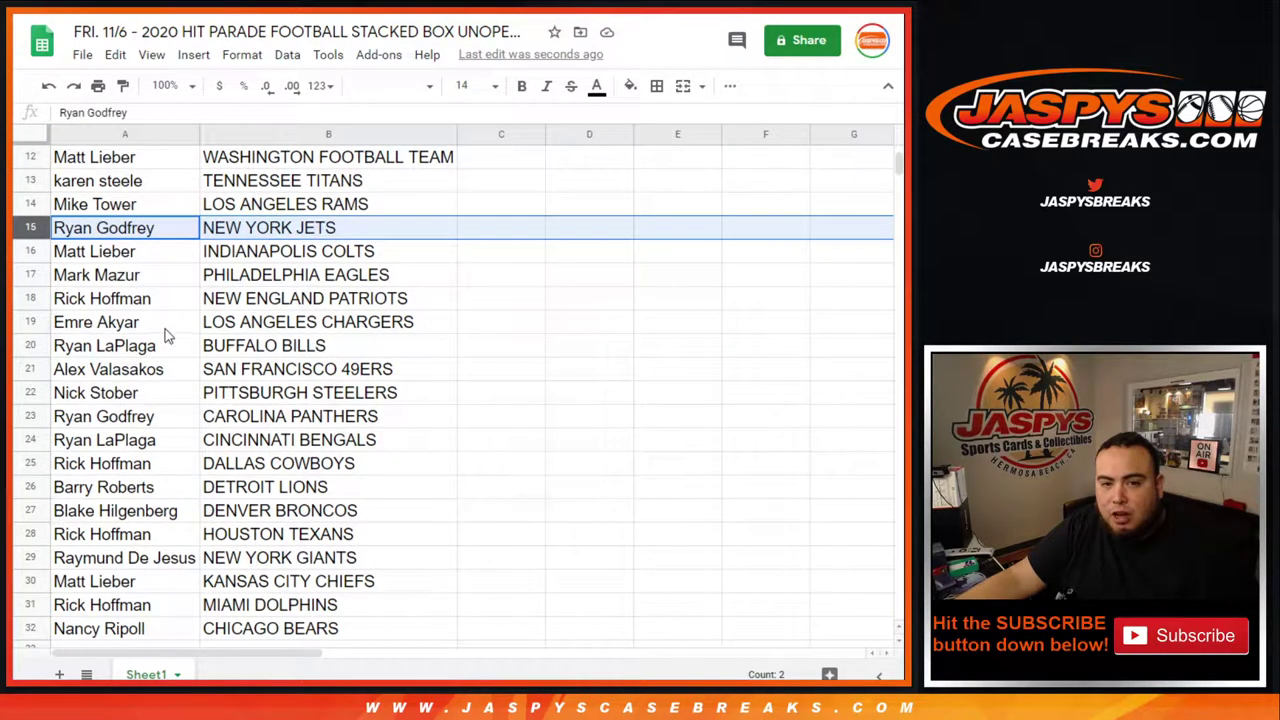
pyautogui.click(34, 252)
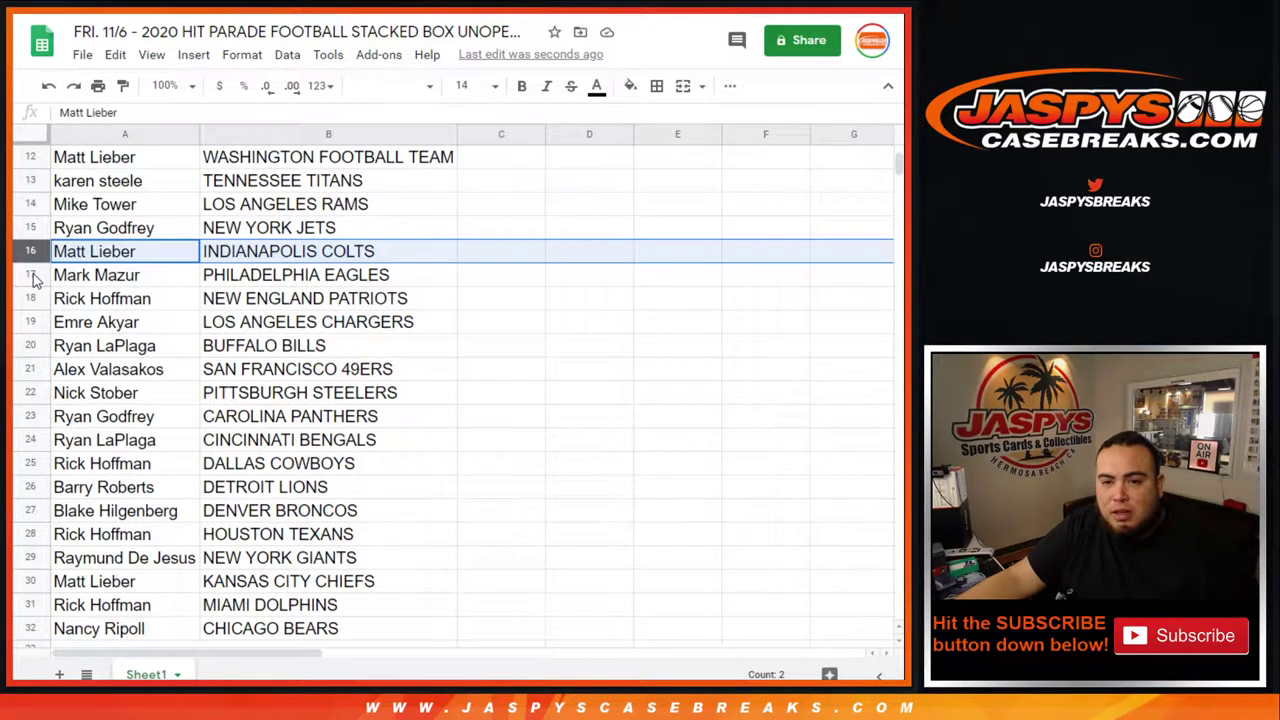
pyautogui.click(31, 275)
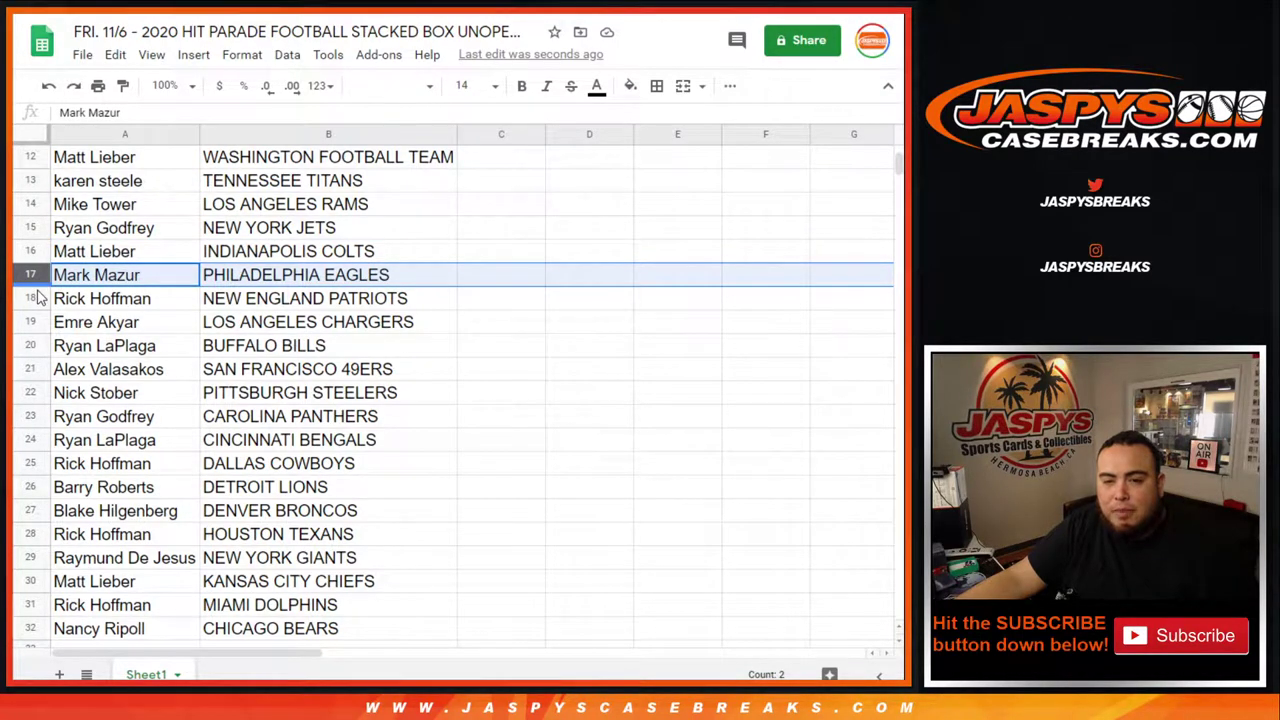
pyautogui.click(31, 298)
pyautogui.scroll(-2, 228, 310)
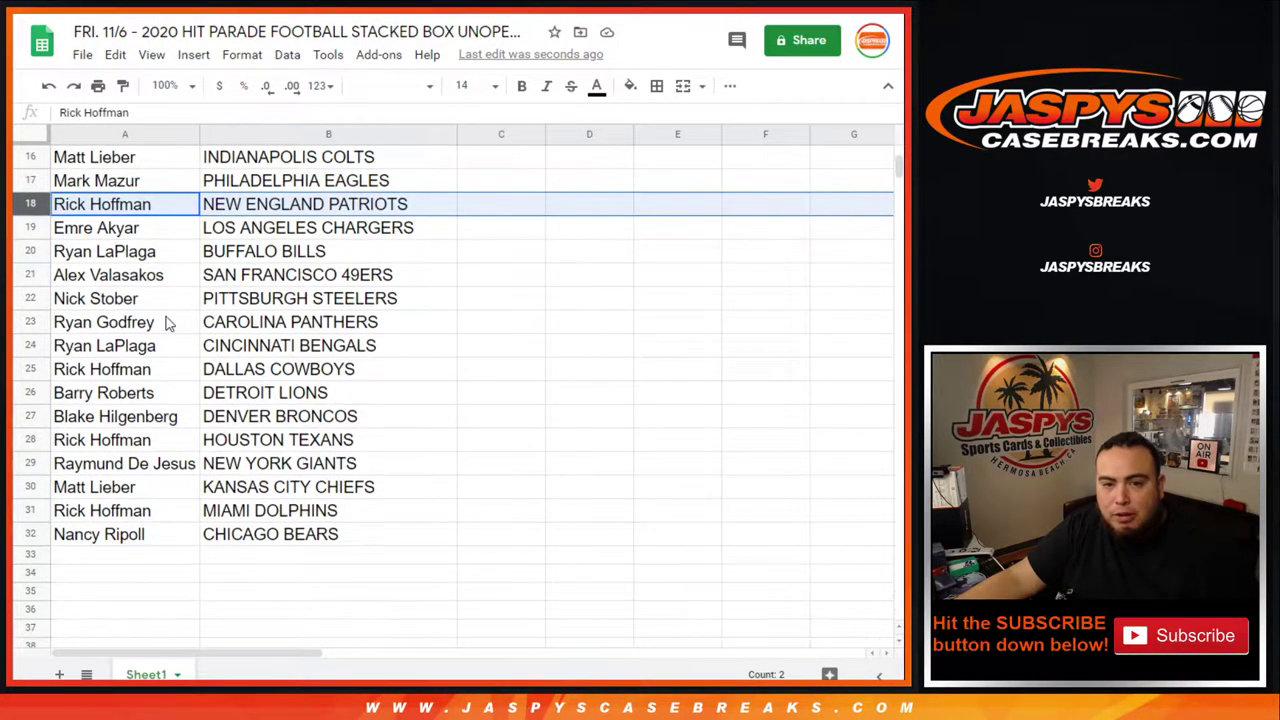
pyautogui.click(32, 228)
pyautogui.click(34, 252)
pyautogui.click(33, 276)
pyautogui.click(36, 298)
pyautogui.click(34, 321)
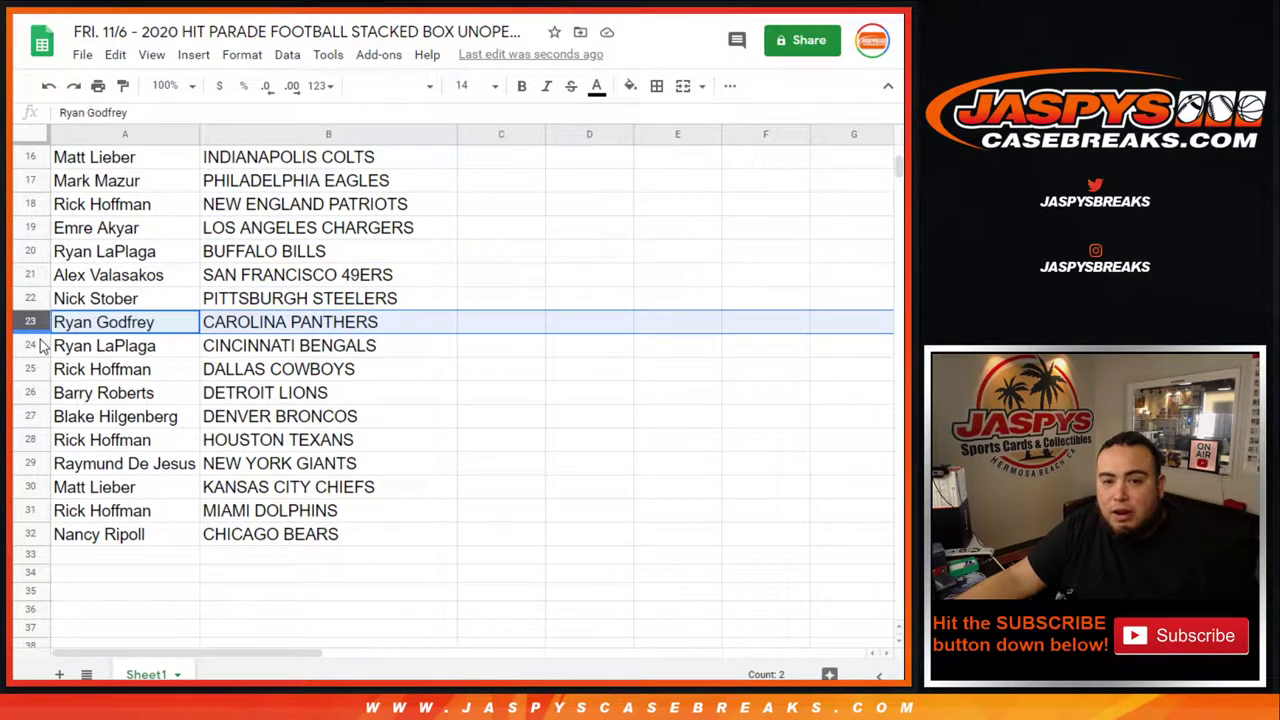
pyautogui.click(36, 345)
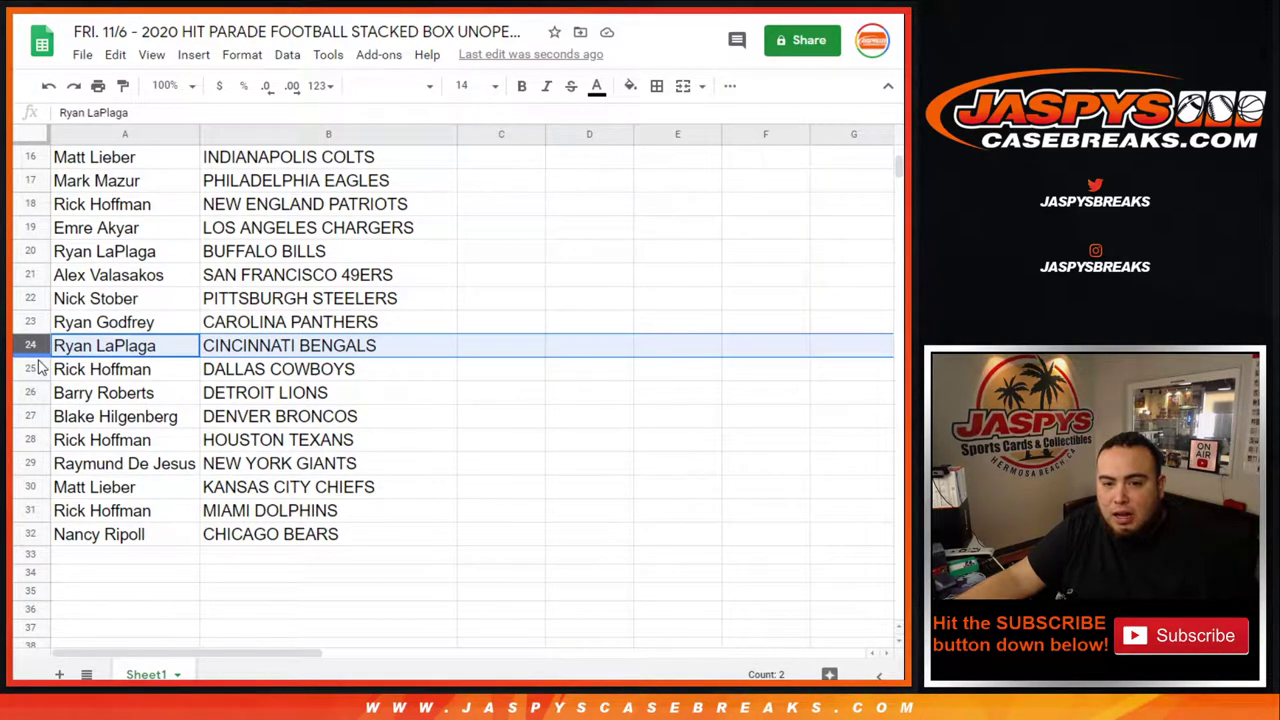
pyautogui.click(36, 369)
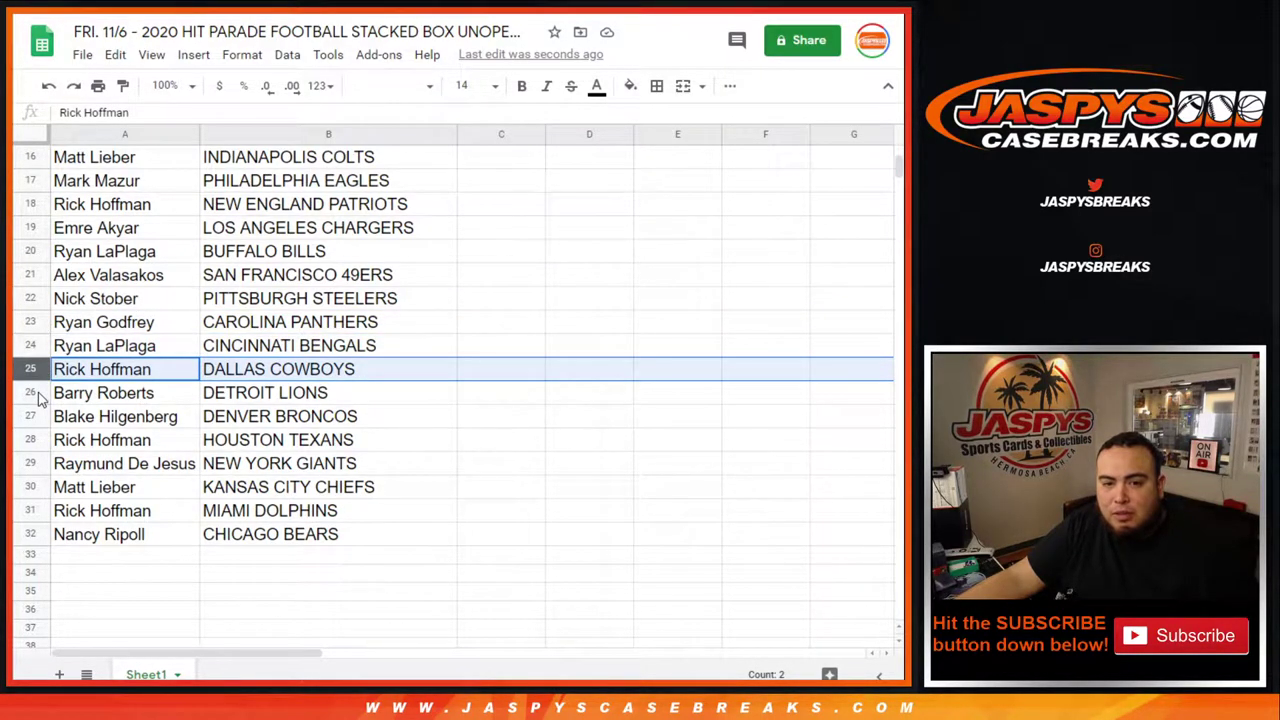
pyautogui.click(37, 394)
pyautogui.click(37, 416)
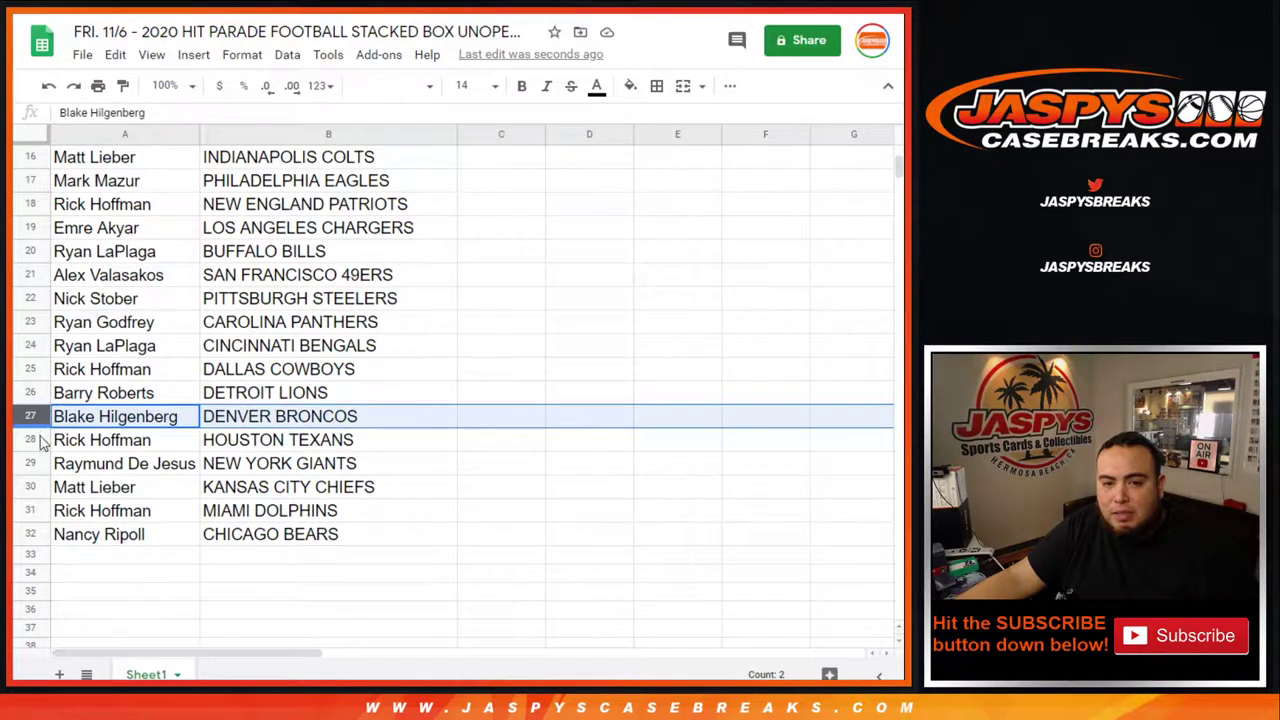
pyautogui.click(38, 440)
pyautogui.click(36, 463)
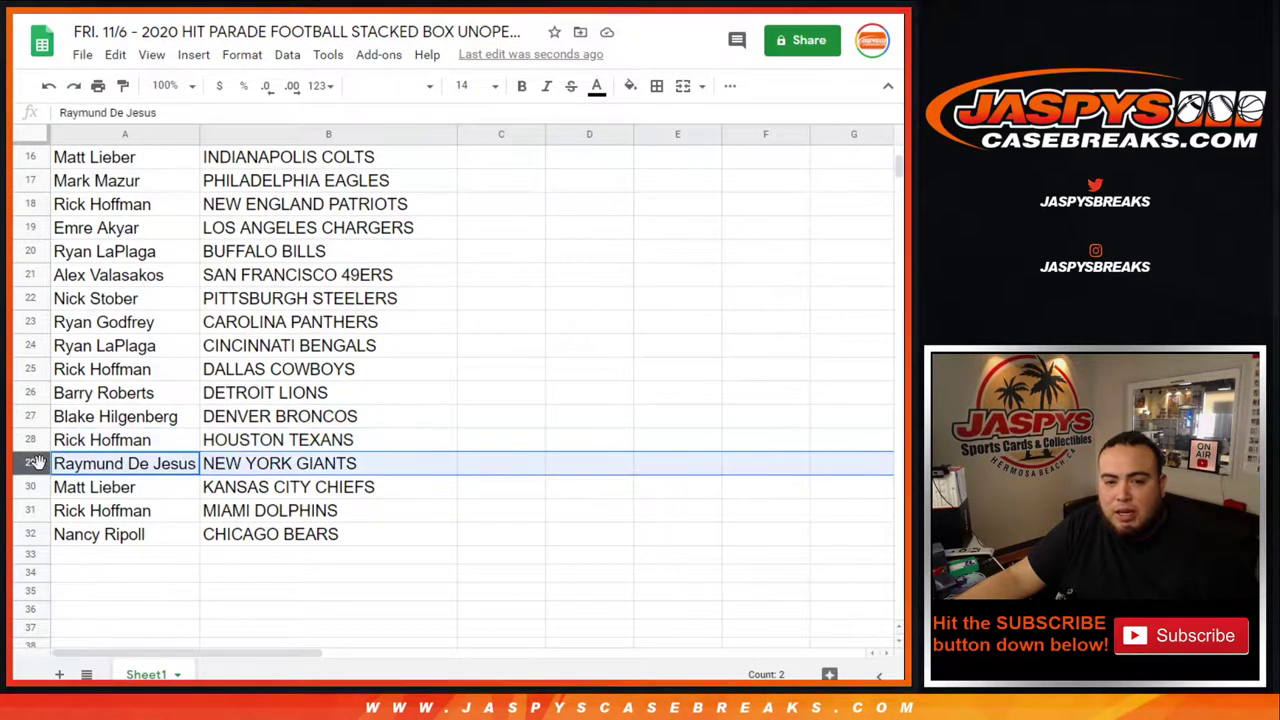
pyautogui.click(37, 487)
pyautogui.click(37, 510)
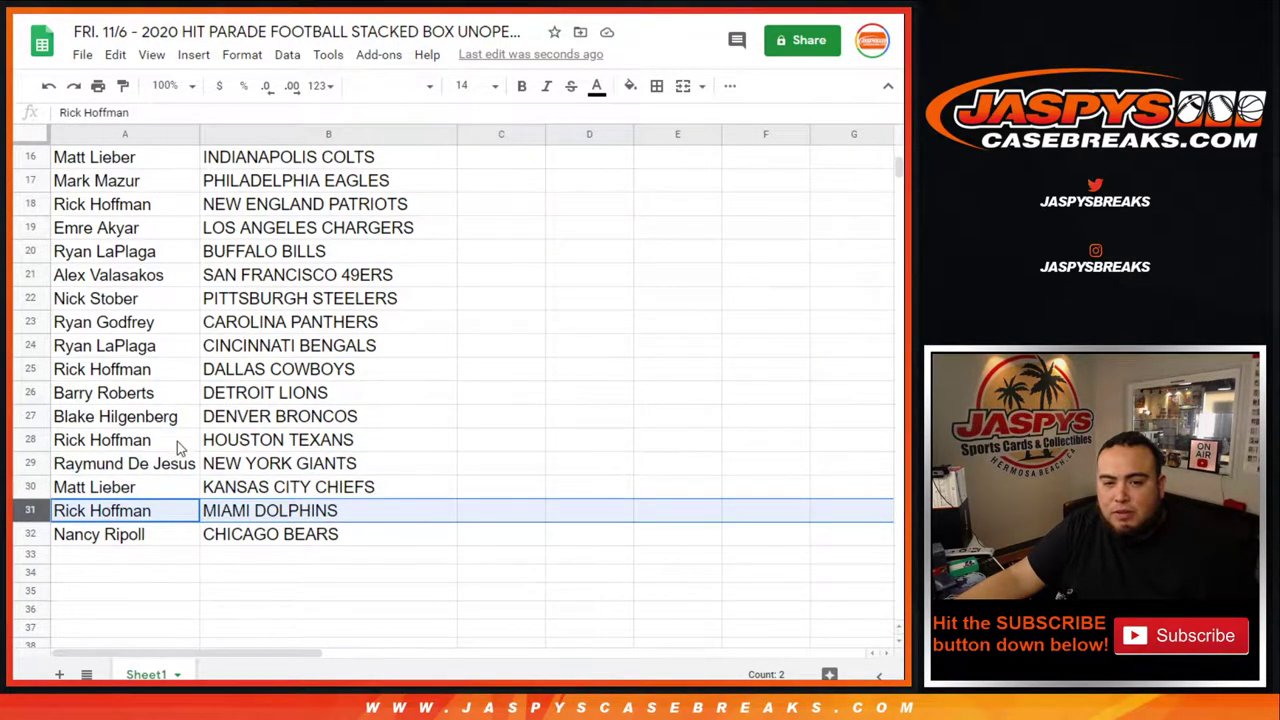
pyautogui.scroll(-2, 177, 445)
pyautogui.click(46, 417)
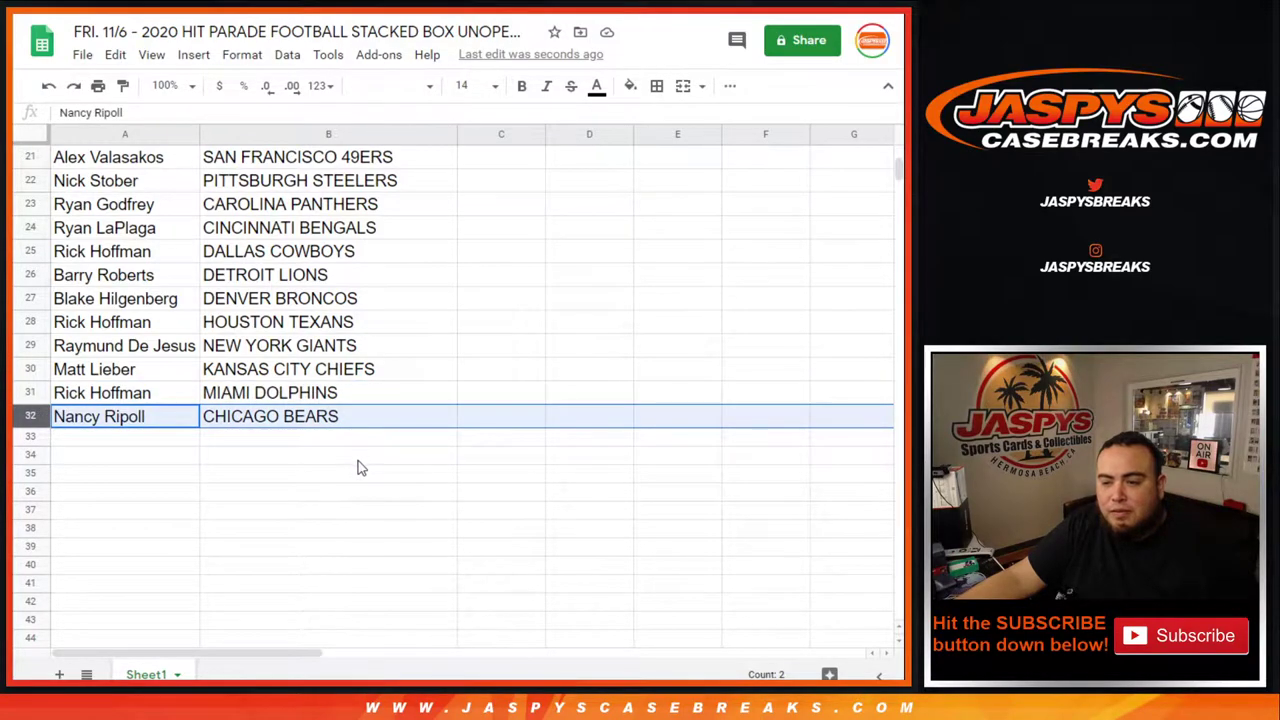
# - Sort the sheet A to Z by the team names in column B
pyautogui.scroll(8, 360, 467)
pyautogui.rightClick(450, 134)
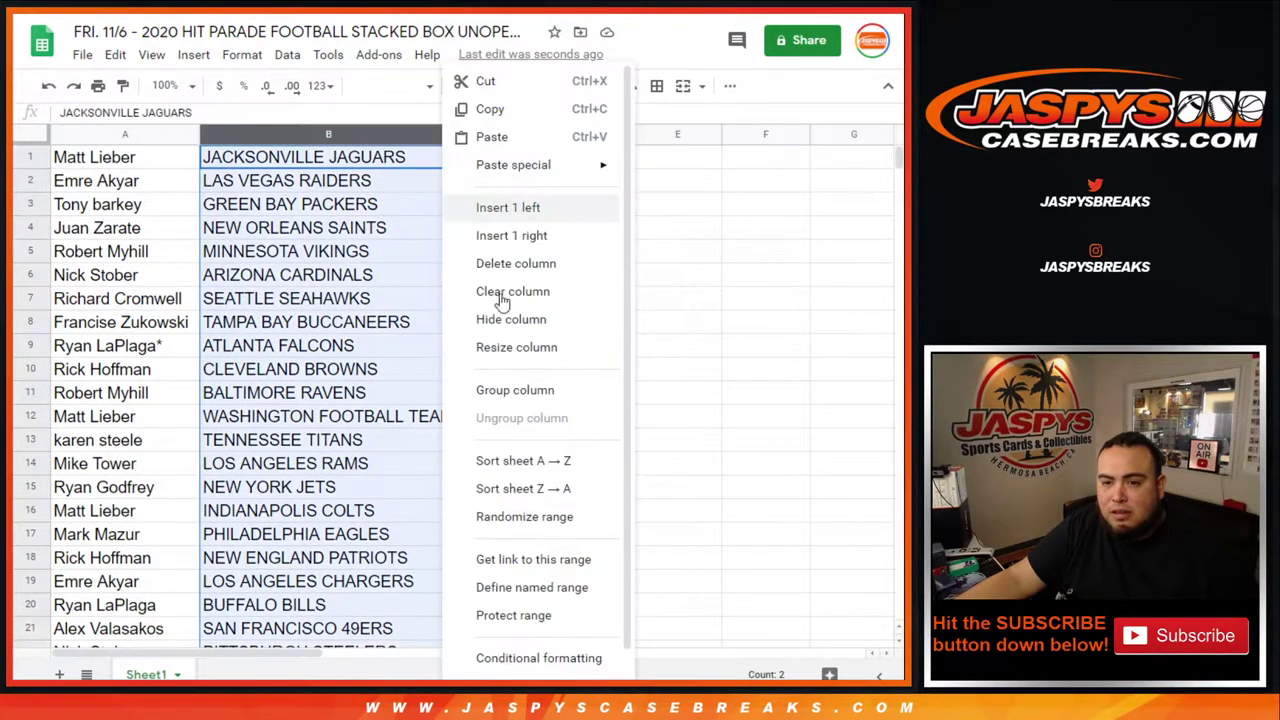
pyautogui.click(514, 460)
# - Apply all borders to the range A1:B32 and center its text horizontally
pyautogui.moveTo(122, 160); pyautogui.dragTo(300, 563)
pyautogui.click(656, 86)
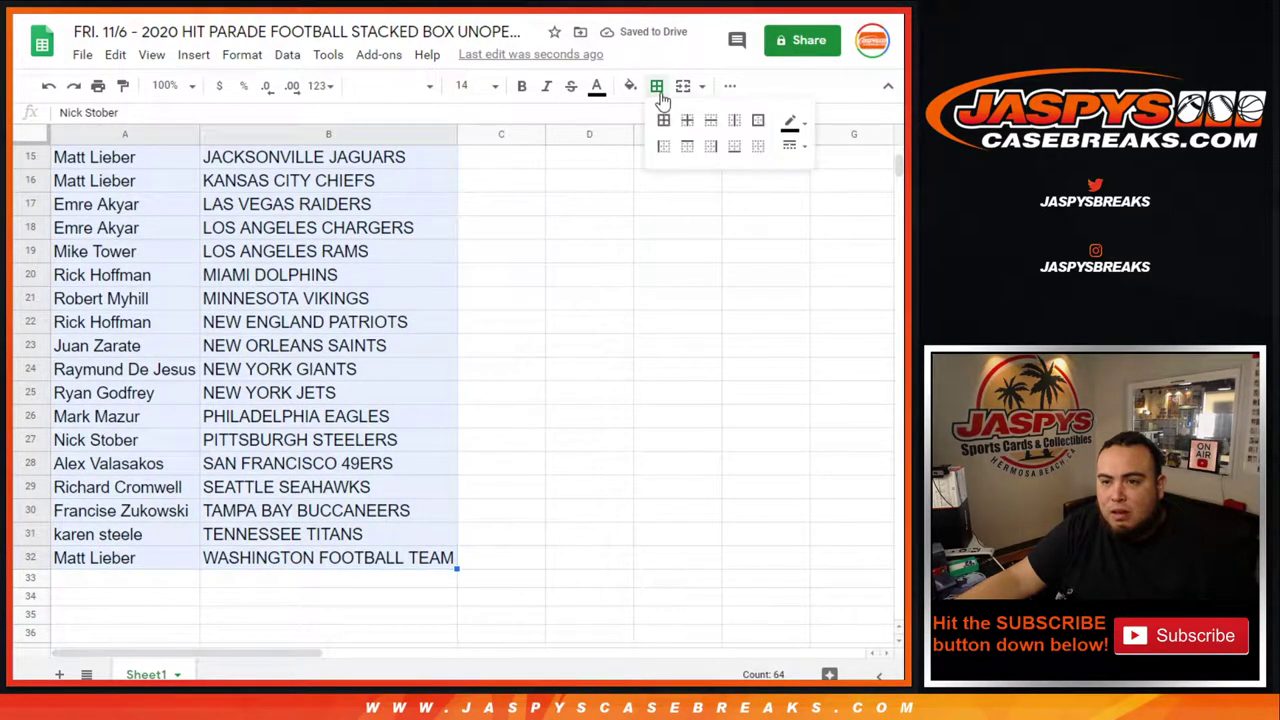
pyautogui.click(664, 121)
pyautogui.click(730, 86)
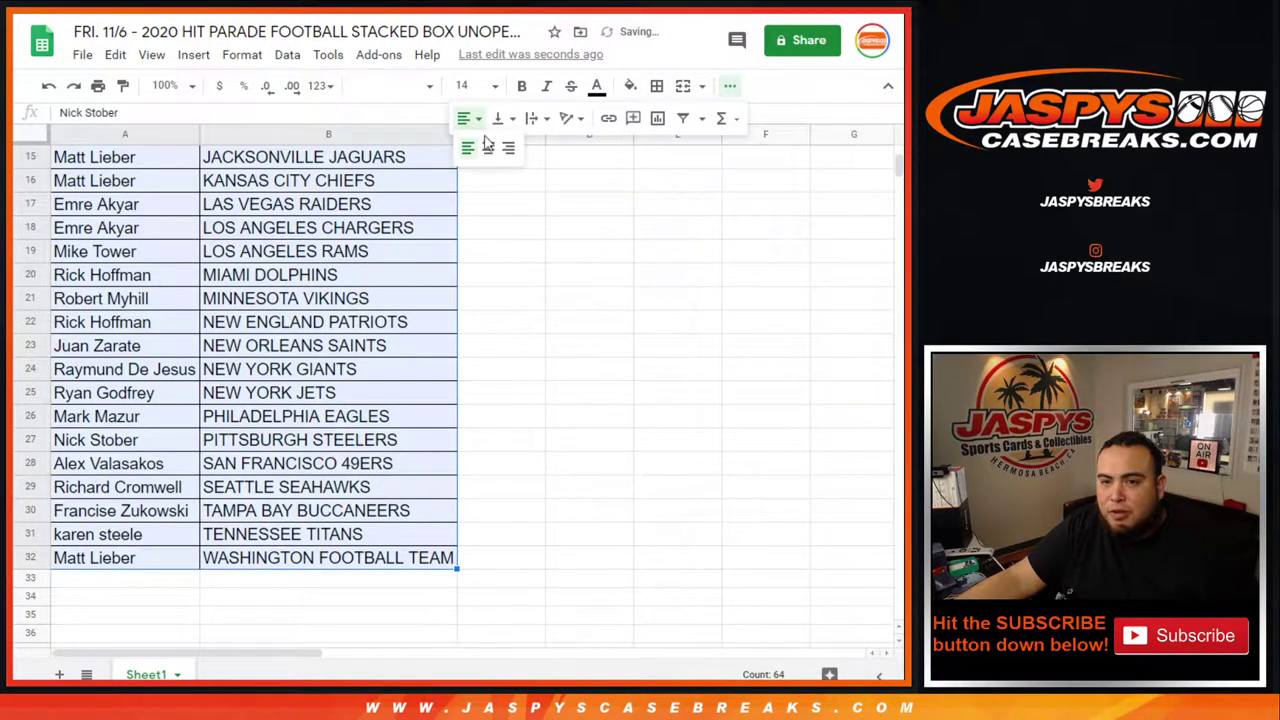
pyautogui.click(488, 147)
pyautogui.scroll(5, 388, 403)
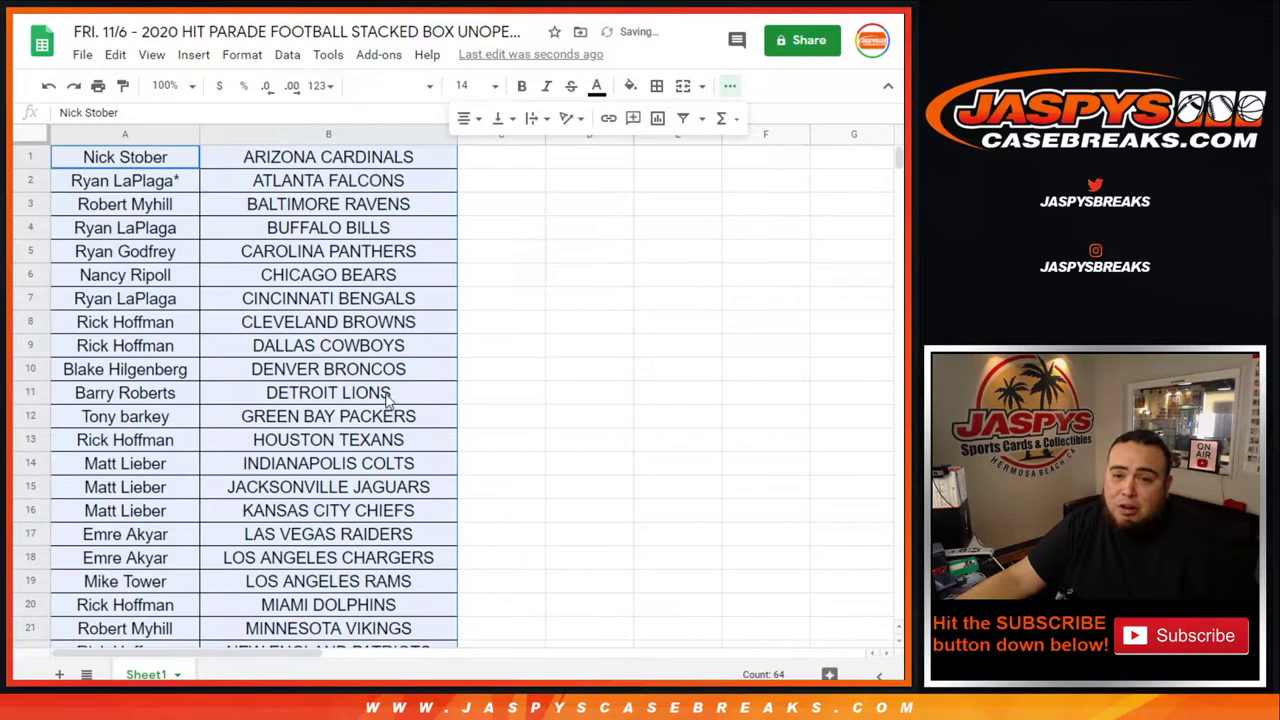
# - Set the print layout to portrait with the workbook title in the header, review the page preview, and leave without printing
pyautogui.click(735, 95)
pyautogui.click(98, 86)
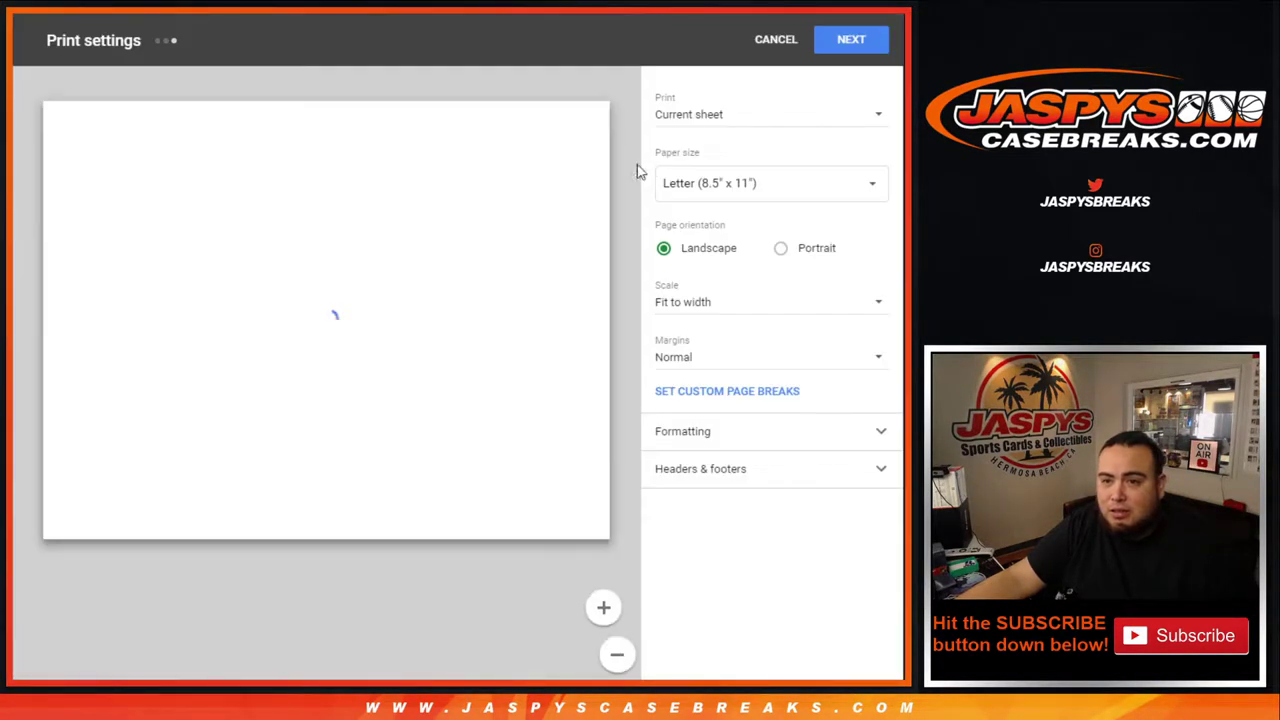
pyautogui.click(792, 250)
pyautogui.click(722, 474)
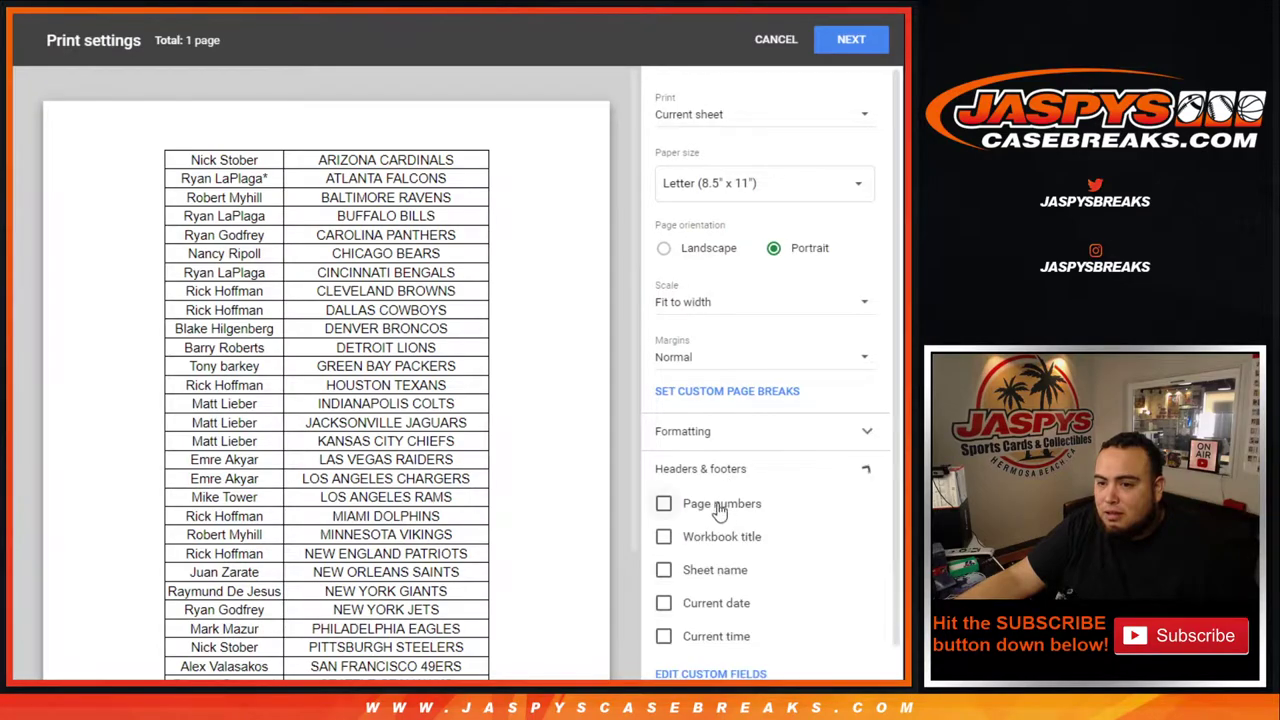
pyautogui.click(706, 538)
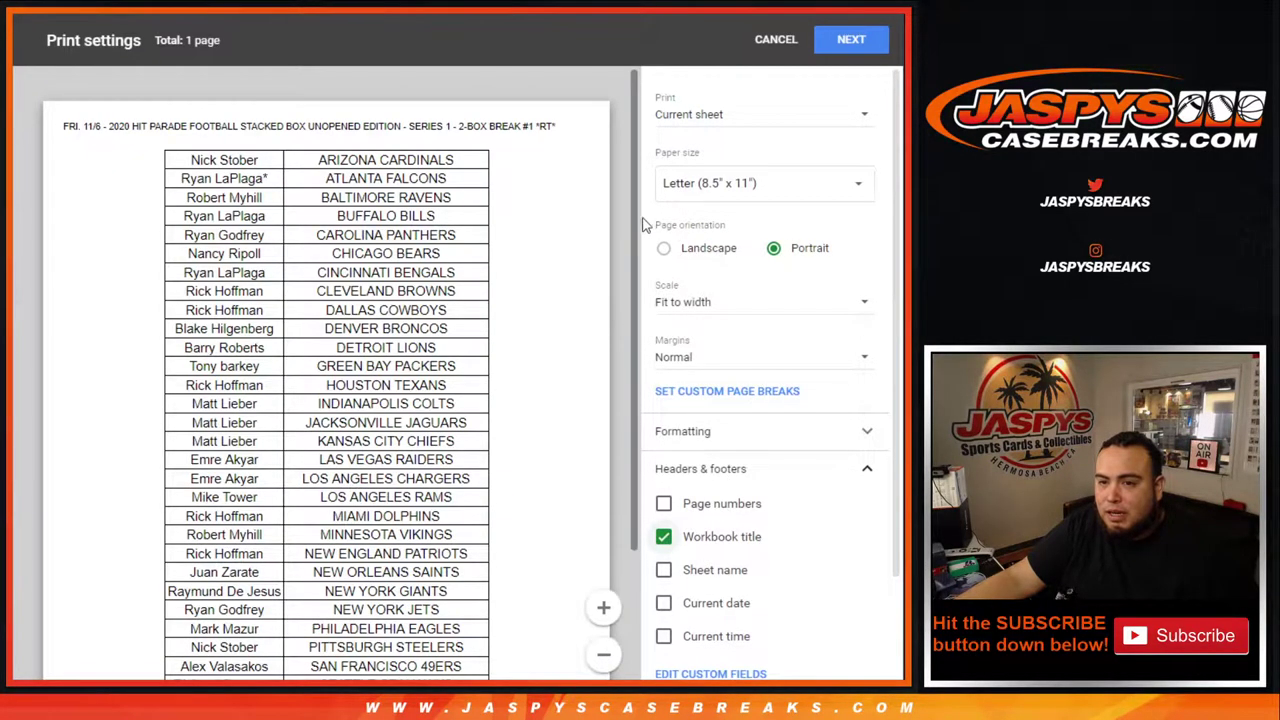
pyautogui.scroll(-2, 632, 272)
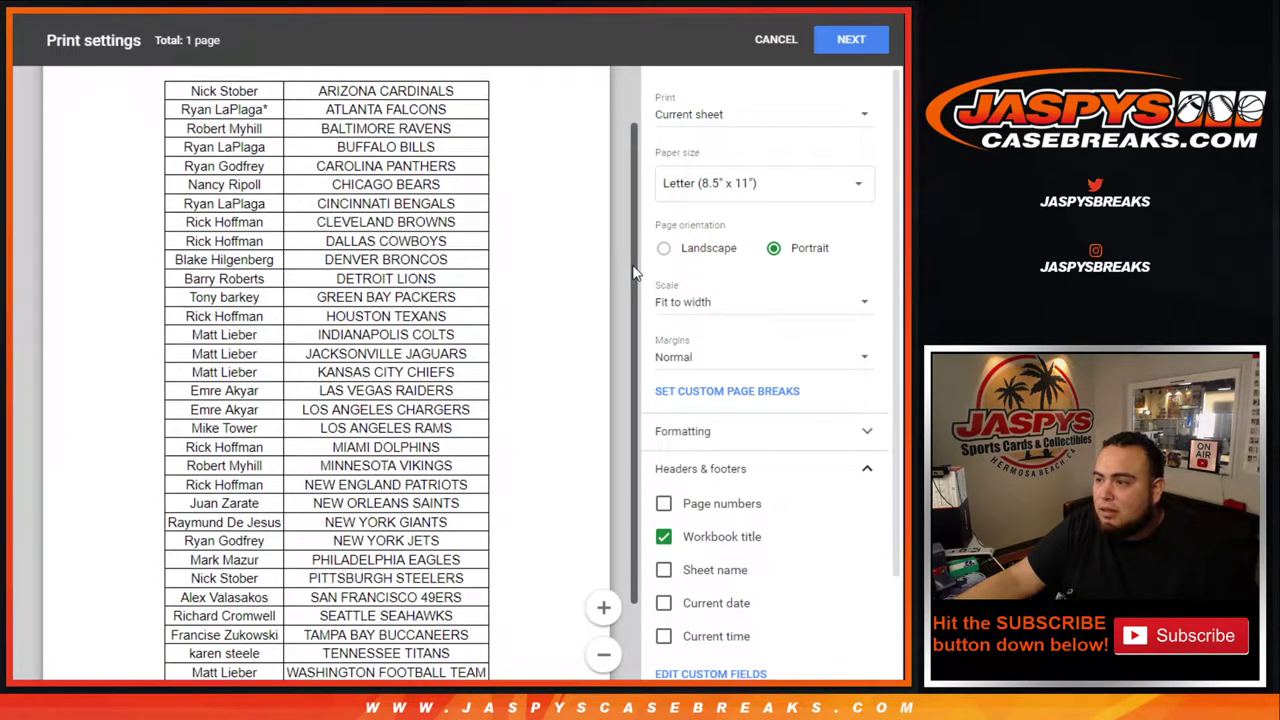
pyautogui.scroll(-1, 632, 272)
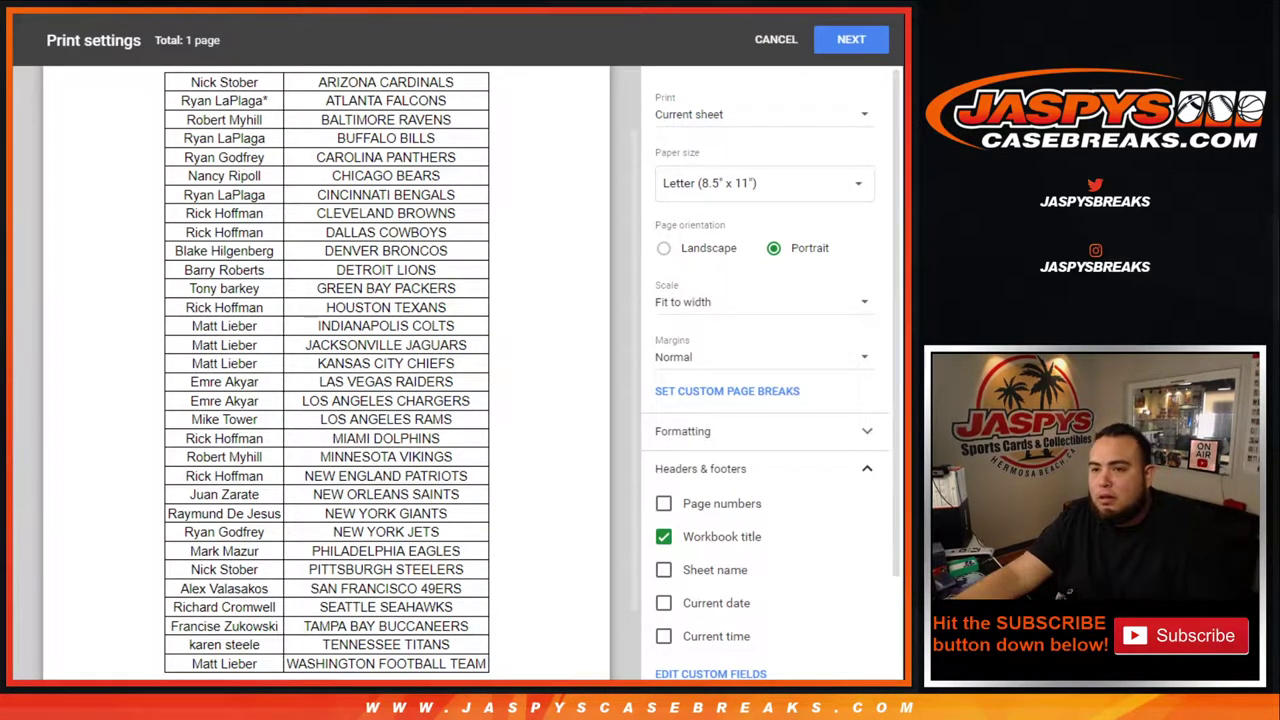
pyautogui.click(776, 45)
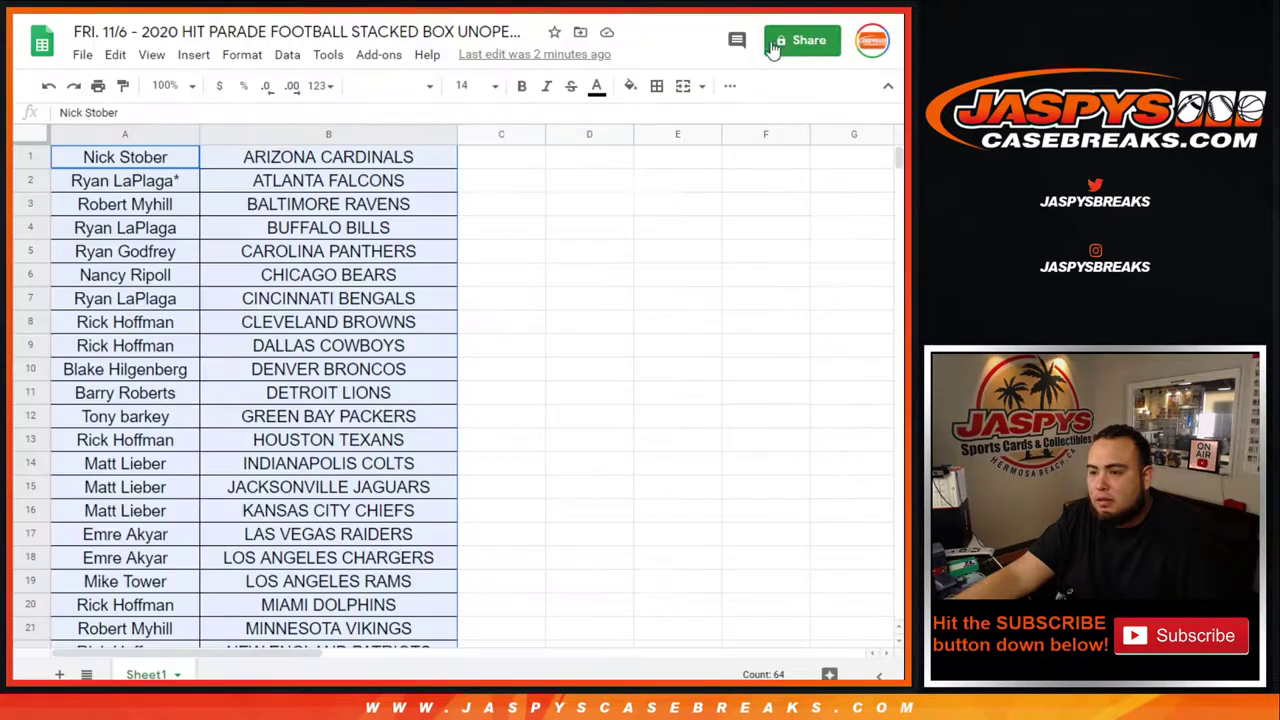
# - Append "+" to the participant name in A23 beside NEW ORLEANS SAINTS and copy the cell
pyautogui.click(391, 372)
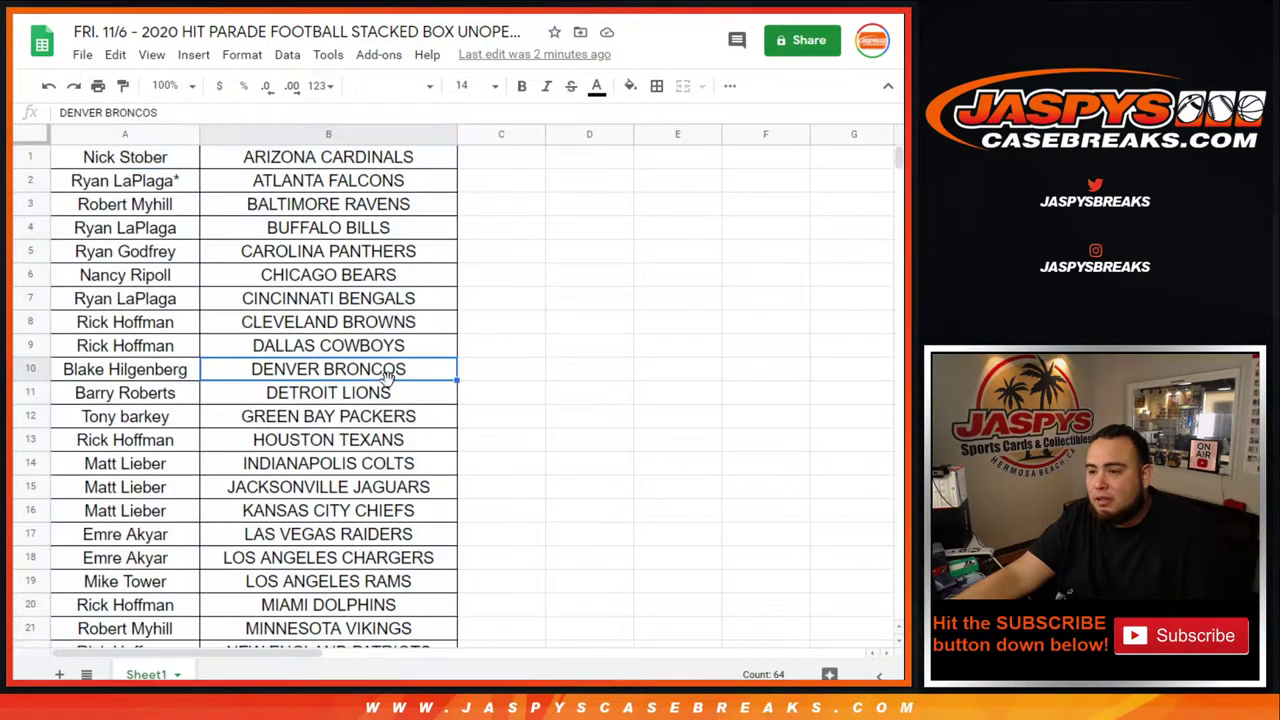
pyautogui.scroll(-5, 280, 522)
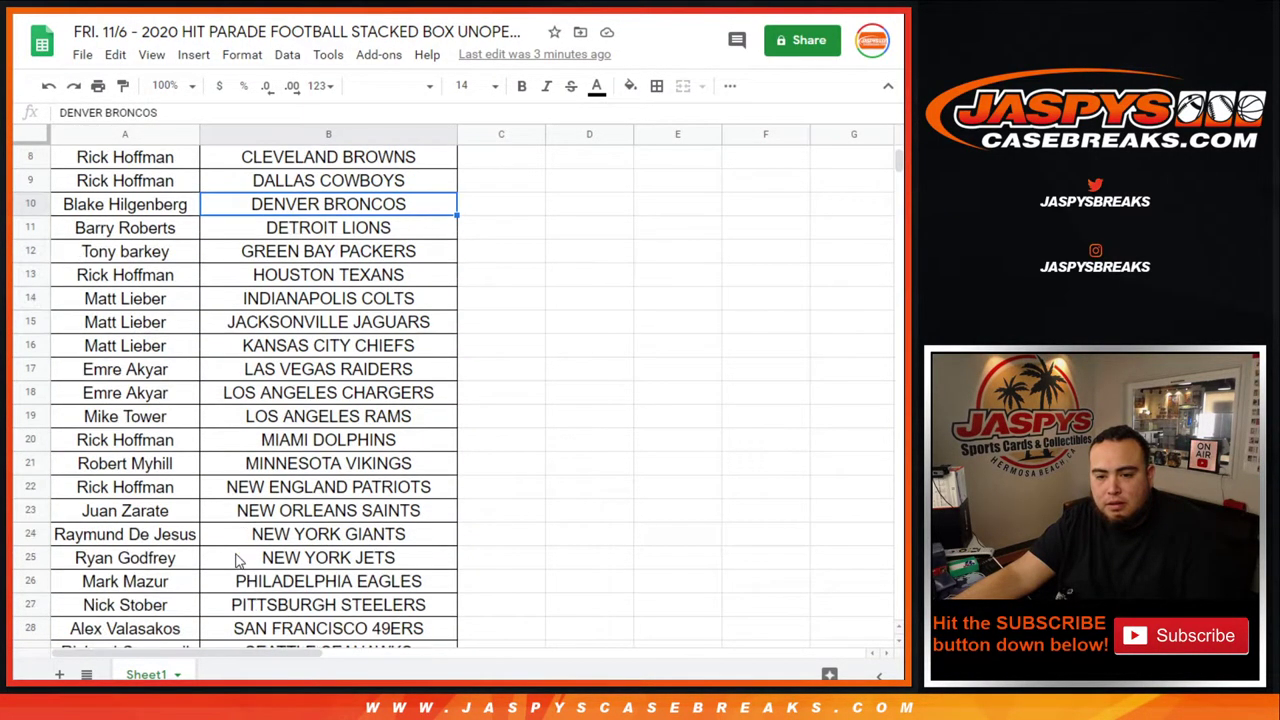
pyautogui.click(164, 509)
pyautogui.doubleClick(163, 507)
pyautogui.press('Return')
pyautogui.click(163, 510)
pyautogui.hotkey('ctrl', 'c')
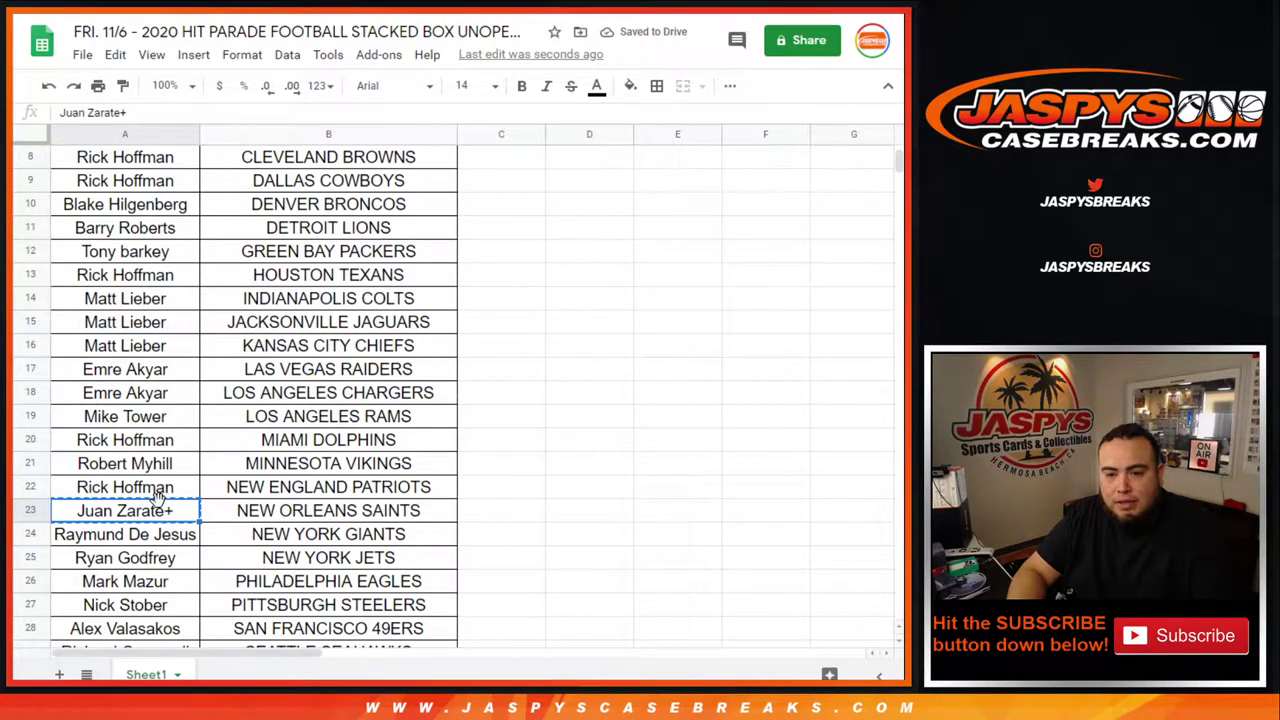
# - Paste the copied participant name into C29, next to the SEATTLE SEAHAWKS row, as a temporary placeholder
pyautogui.press('Down')
pyautogui.press('Down')
pyautogui.press('Down')
pyautogui.press('Down')
pyautogui.press('Down')
pyautogui.press('Down')
pyautogui.press('Down')
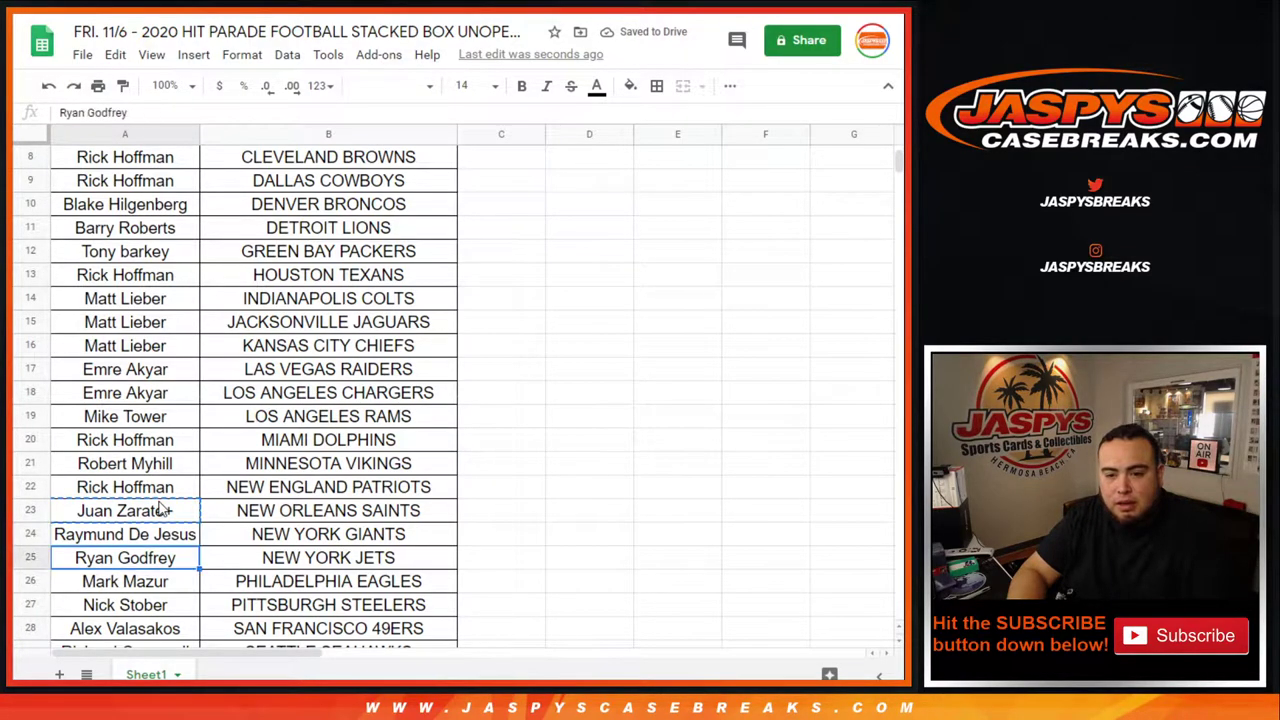
pyautogui.press('Up')
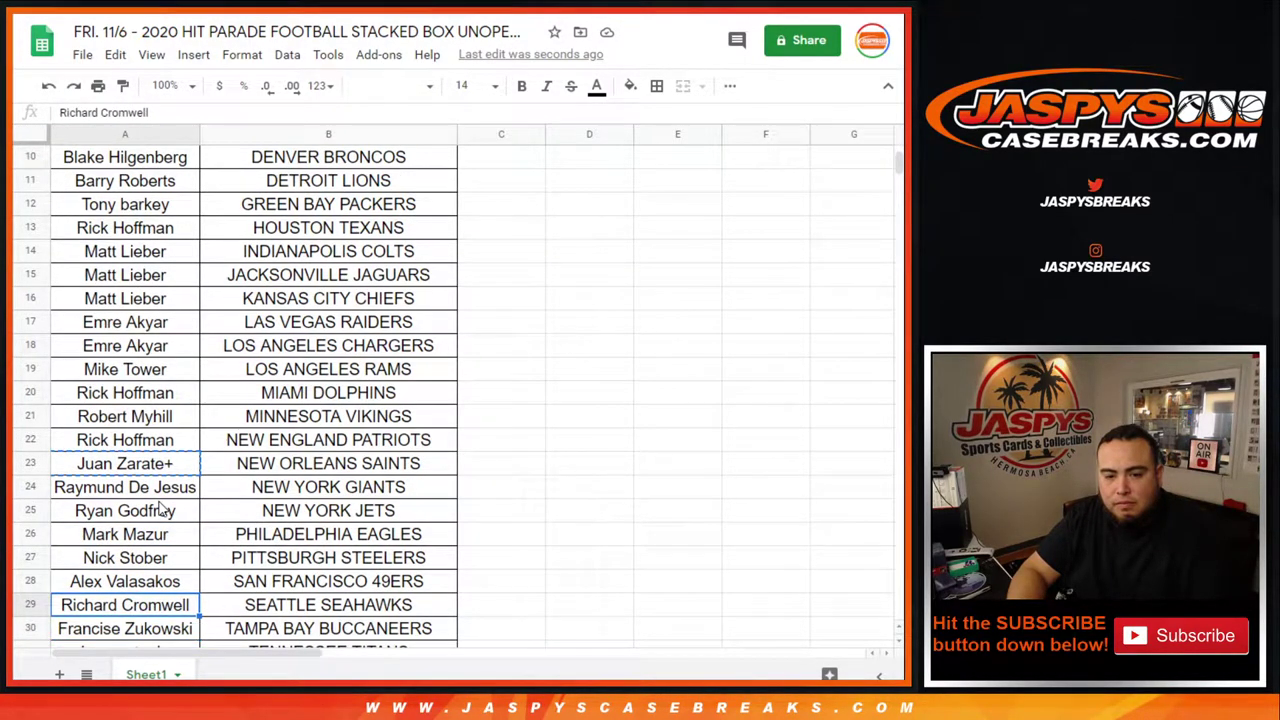
pyautogui.press('Right')
pyautogui.press('Right')
pyautogui.hotkey('ctrl', 'v')
pyautogui.press('Left')
pyautogui.press('Left')
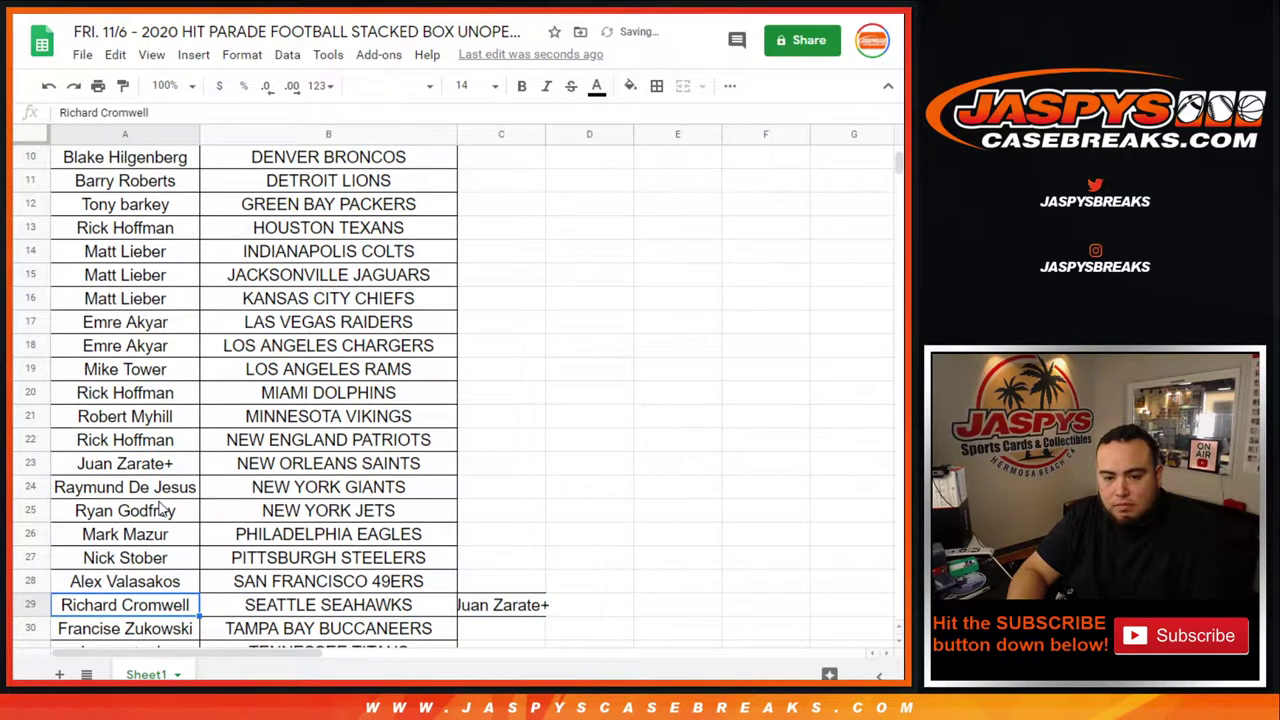
# - Append "+" to the participant name in A29 beside SEATTLE SEAHAWKS and select that cell for moving
pyautogui.press('Return')
pyautogui.write('+')
pyautogui.press('Return')
pyautogui.press('Up')
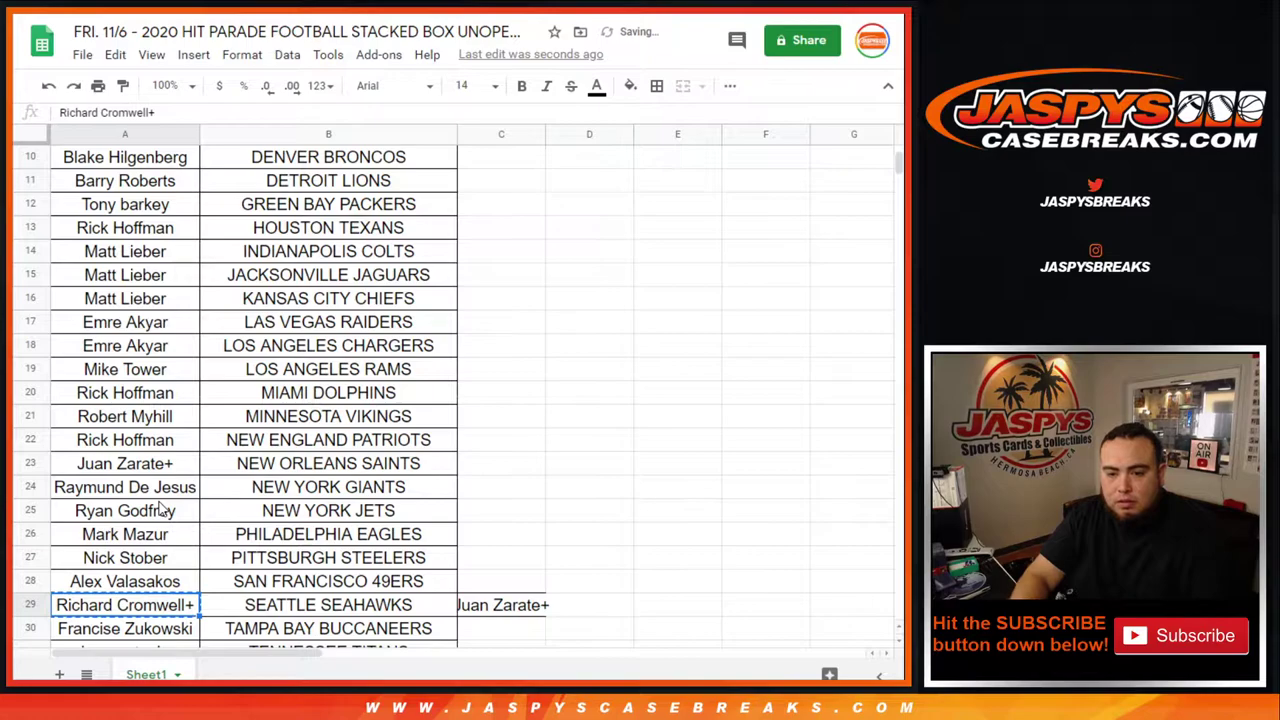
# - Move the participant name from A29 to A23 beside NEW ORLEANS SAINTS, leaving A29 empty
pyautogui.press('Delete')
pyautogui.press('Up')
pyautogui.press('Up')
pyautogui.press('Up')
pyautogui.press('Up')
pyautogui.press('Up')
pyautogui.press('Up')
pyautogui.hotkey('ctrl', 'v')
# - Copy the placeholder name from C29 into A29 beside SEATTLE SEAHAWKS to complete the trade
pyautogui.press('Down')
pyautogui.press('Down')
pyautogui.press('Down')
pyautogui.press('Down')
pyautogui.press('Down')
pyautogui.press('Down')
pyautogui.press('Right')
pyautogui.press('Right')
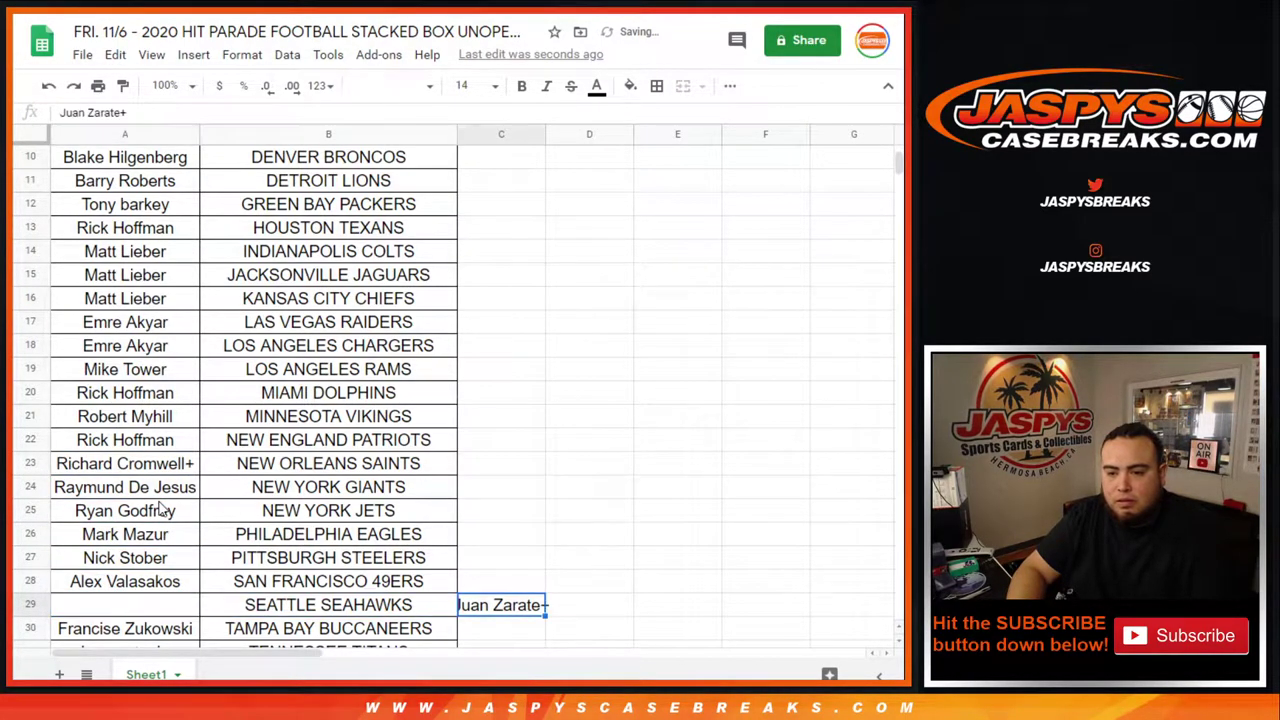
pyautogui.hotkey('ctrl', 'c')
pyautogui.press('Left')
pyautogui.press('Left')
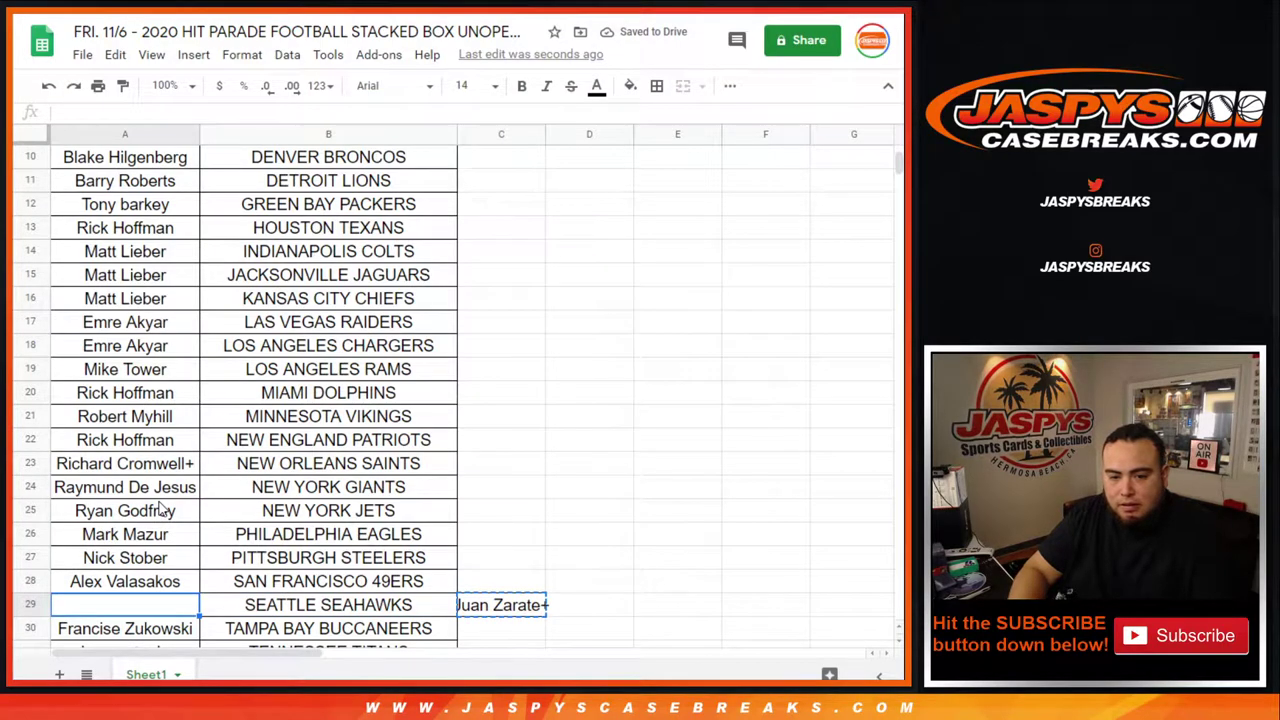
pyautogui.hotkey('ctrl', 'v')
# - Clear the placeholder name from C29 and remove that cell's borders
pyautogui.press('Right')
pyautogui.press('Right')
pyautogui.press('Right')
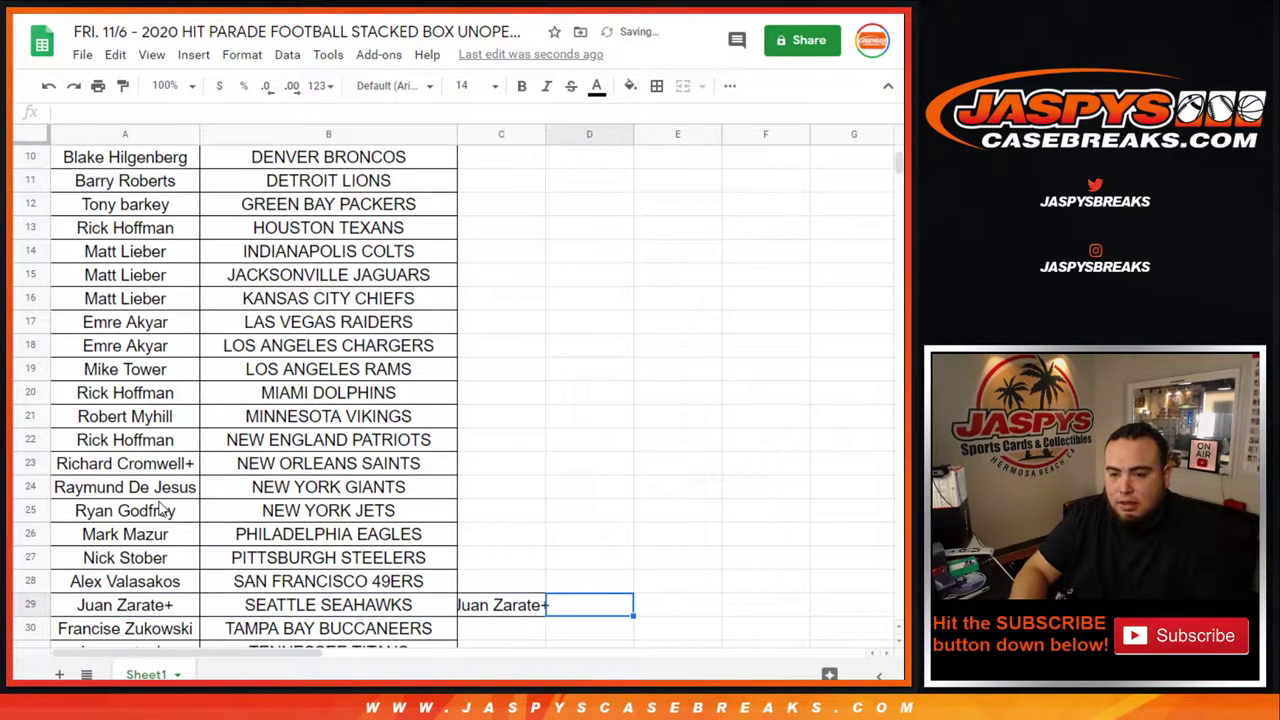
pyautogui.press('Left')
pyautogui.press('Delete')
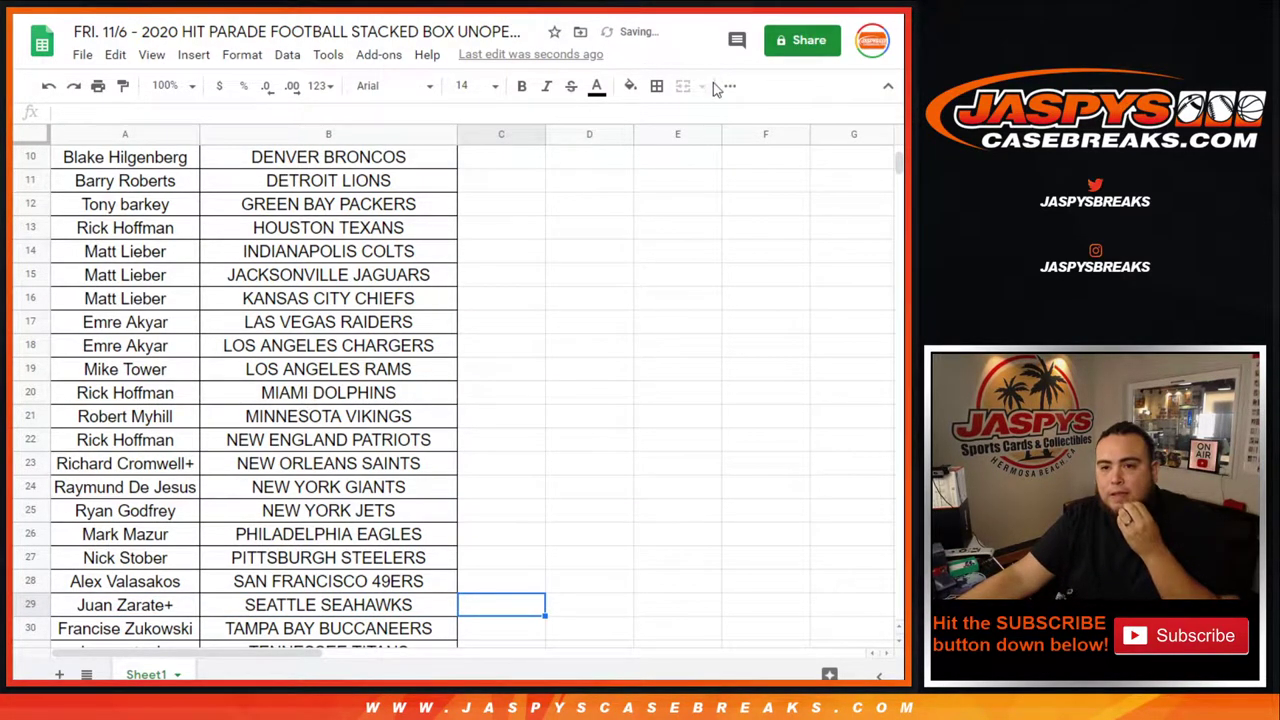
pyautogui.click(656, 86)
pyautogui.click(757, 148)
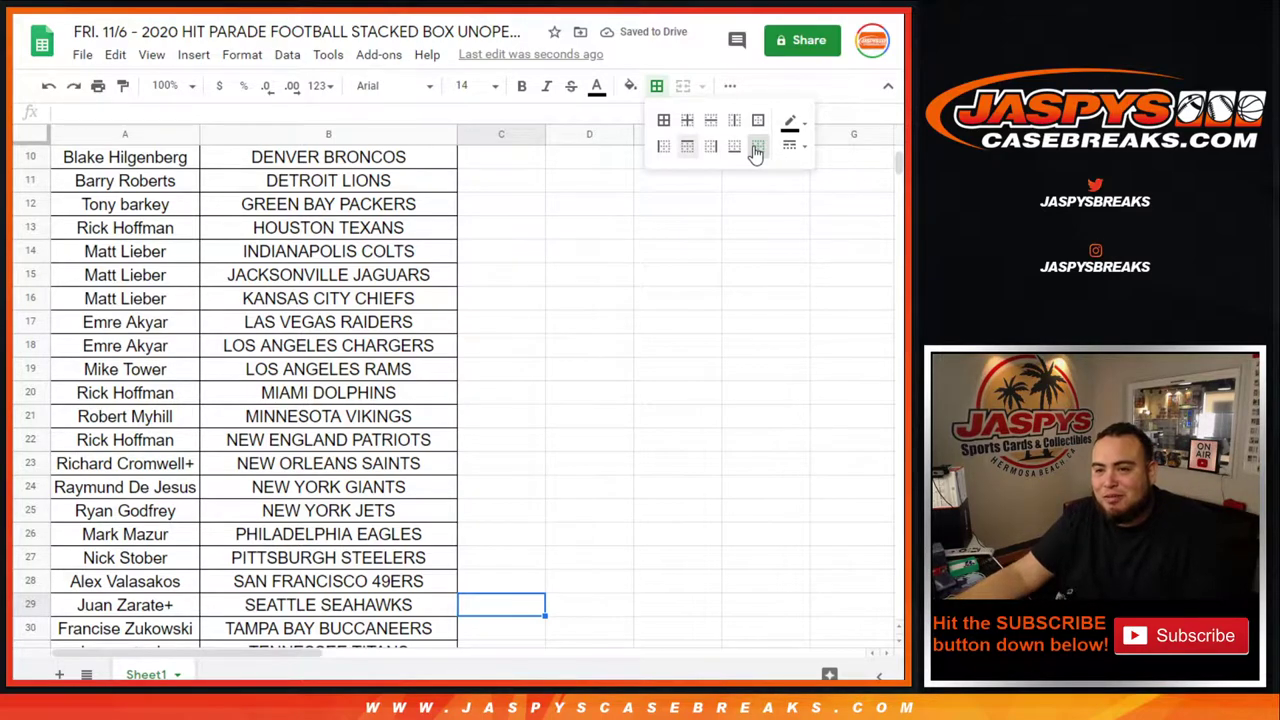
# - Reapply all borders to the SEATTLE SEAHAWKS cell B29
pyautogui.click(358, 613)
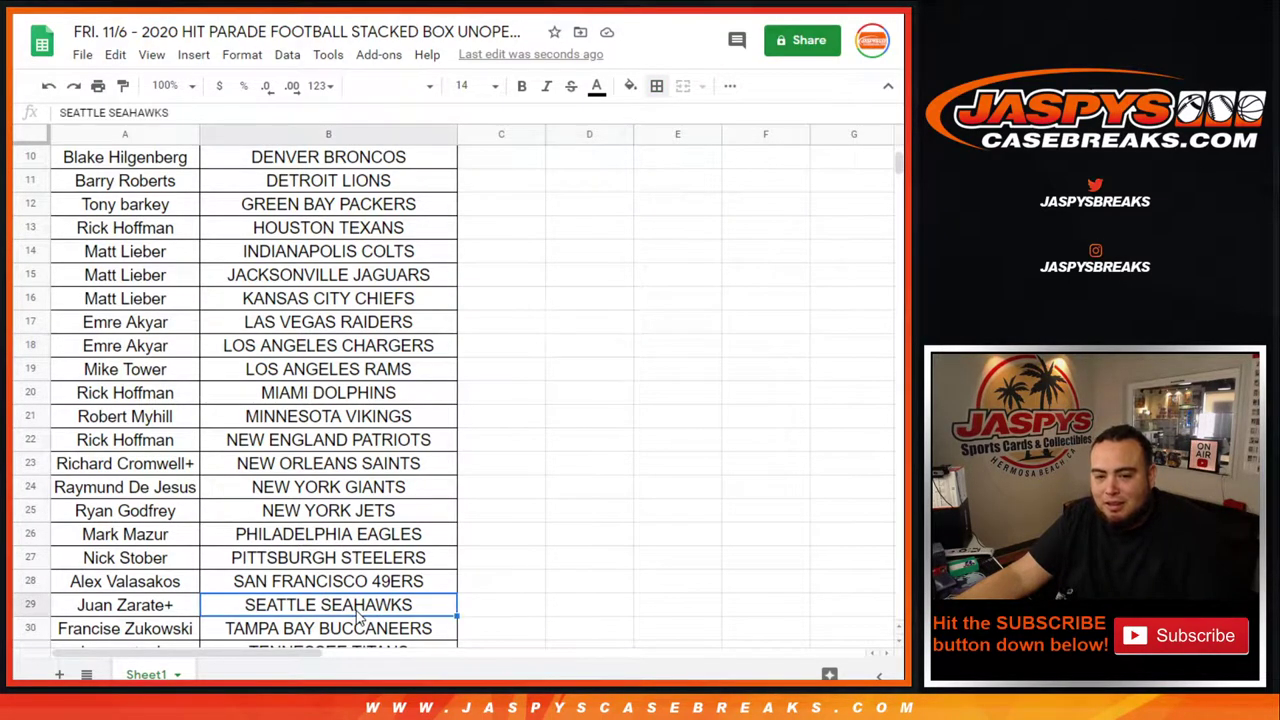
pyautogui.click(656, 86)
pyautogui.click(665, 121)
pyautogui.click(405, 541)
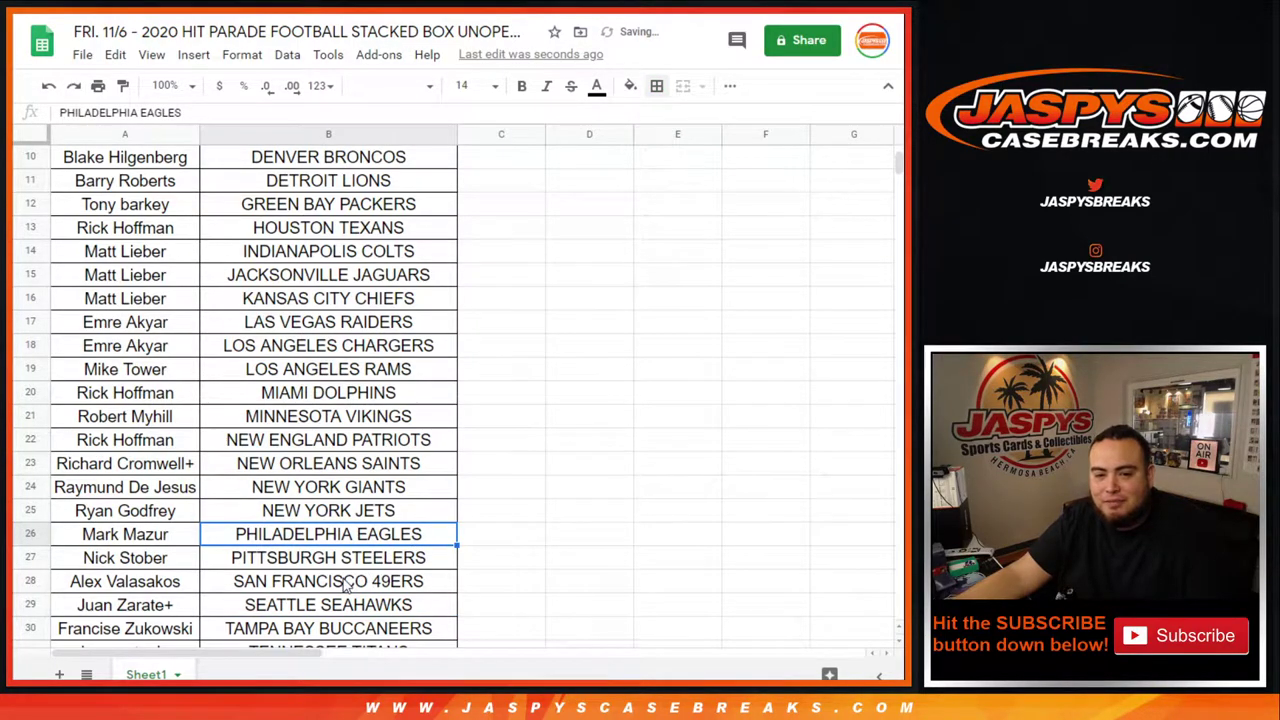
# - Print one copy of the current sheet in portrait on Letter paper, fitted to width, on the Samsung M2020 printer
pyautogui.scroll(3, 330, 400)
pyautogui.click(98, 86)
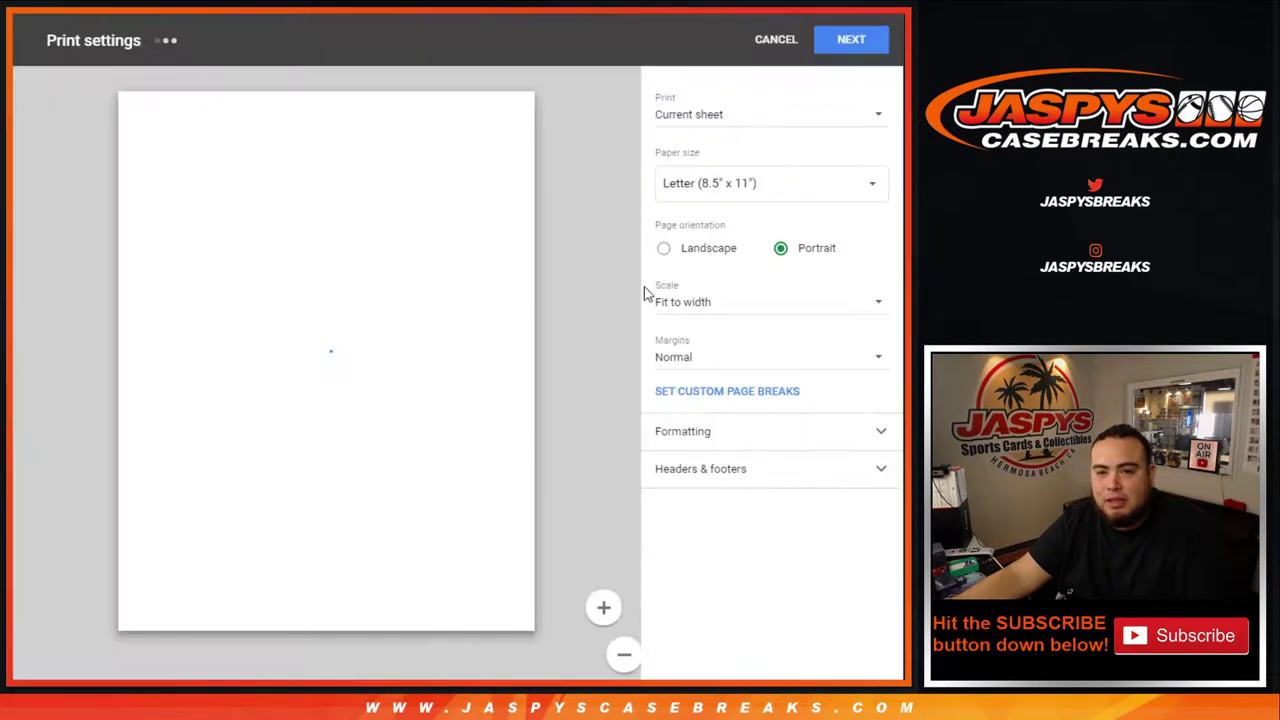
pyautogui.click(853, 42)
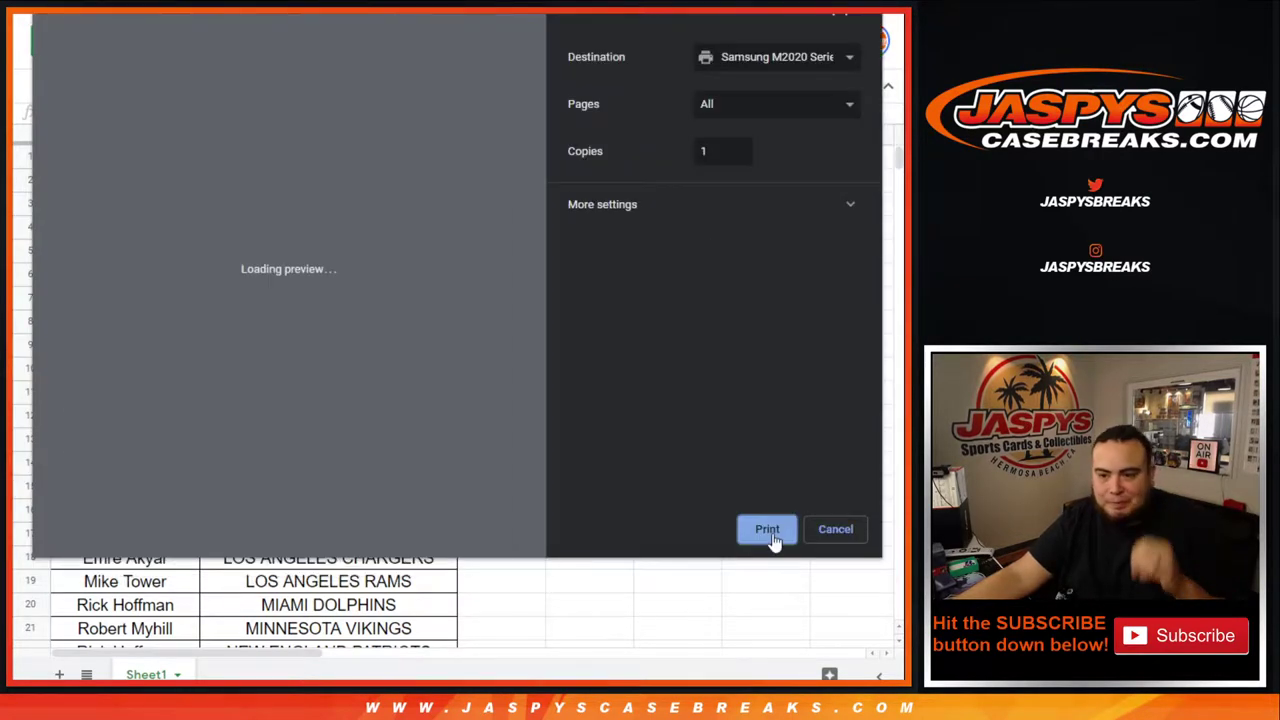
pyautogui.click(767, 529)
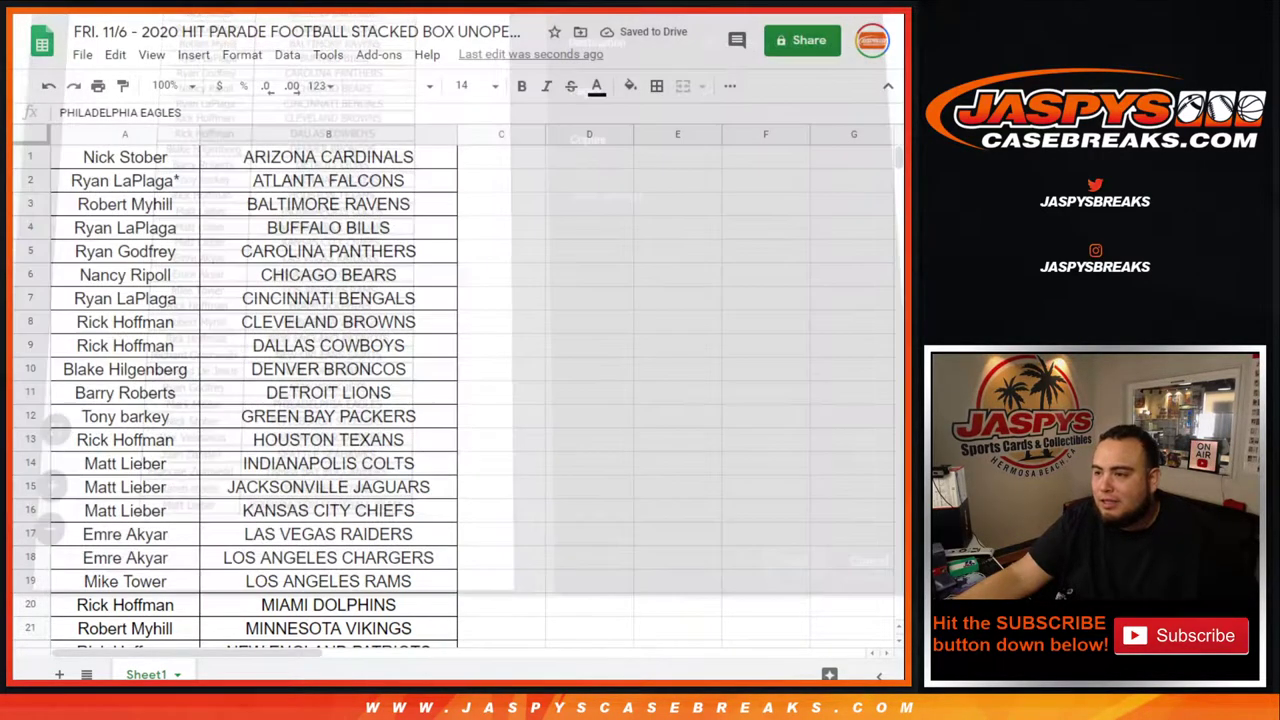